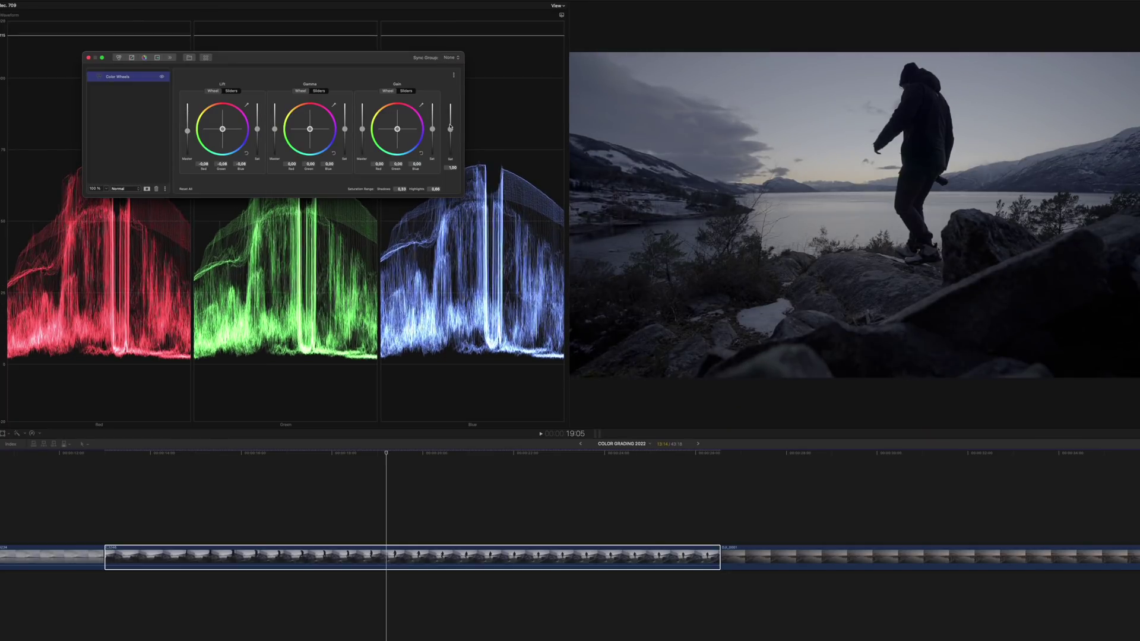
pyautogui.moveTo(366, 130); pyautogui.dragTo(364, 126)
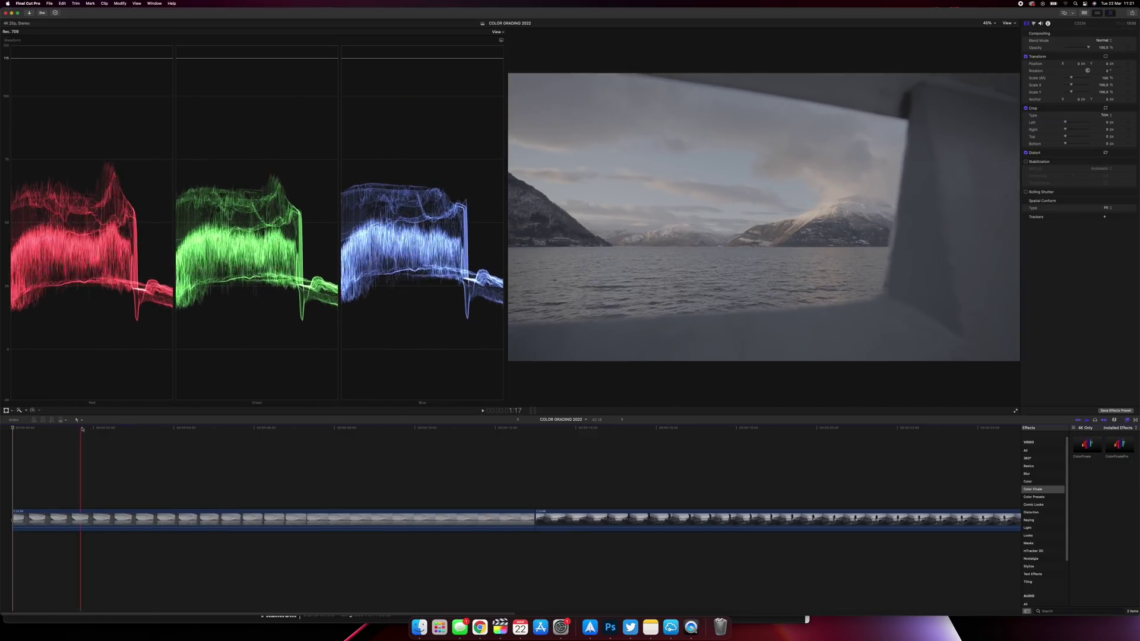
# - Park the playhead at 6:00 in the first lake clip and apply the ColorFinalePro effect to that clip
pyautogui.click(135, 429)
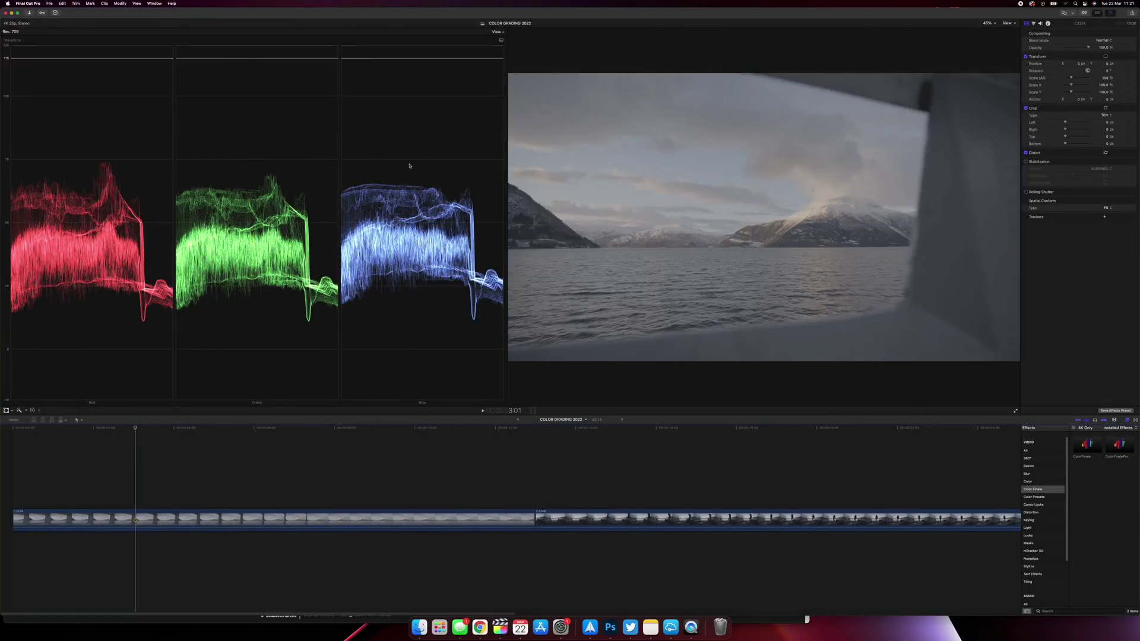
pyautogui.click(254, 522)
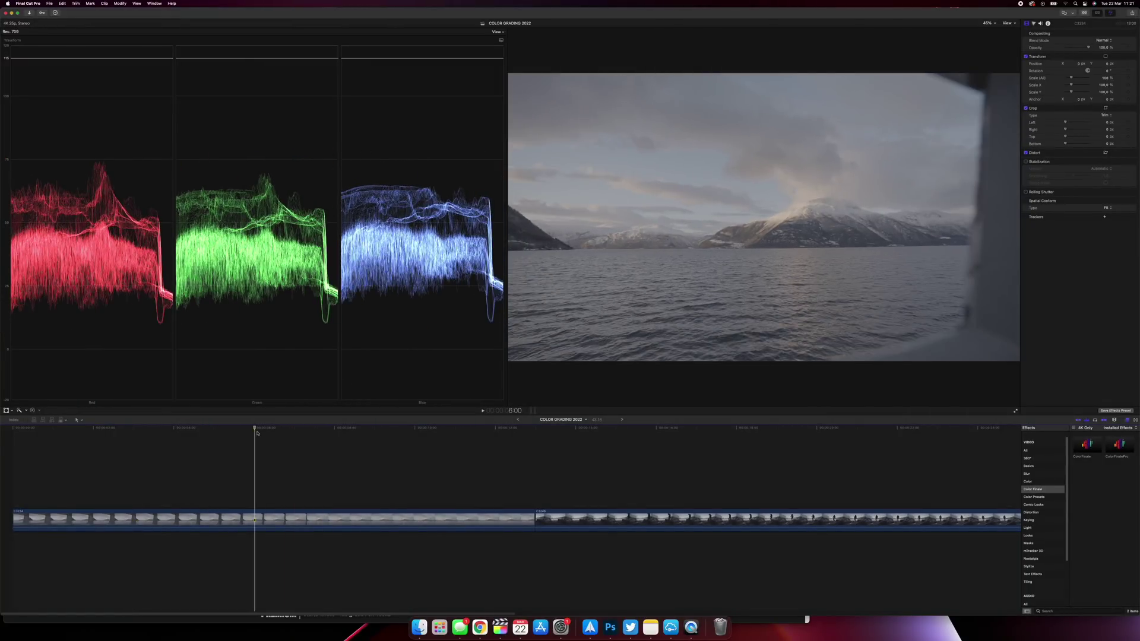
pyautogui.click(1119, 447)
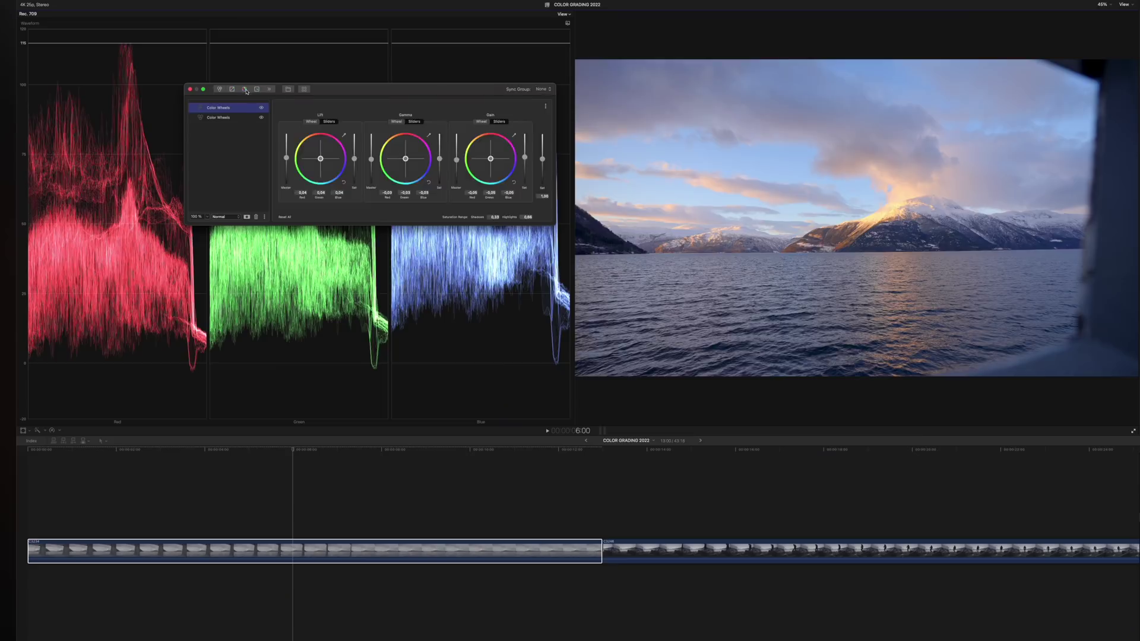
# - Add a Six Vectors layer and another Color Wheels layer above the two existing ones, and start a mask on the top layer
pyautogui.click(219, 90)
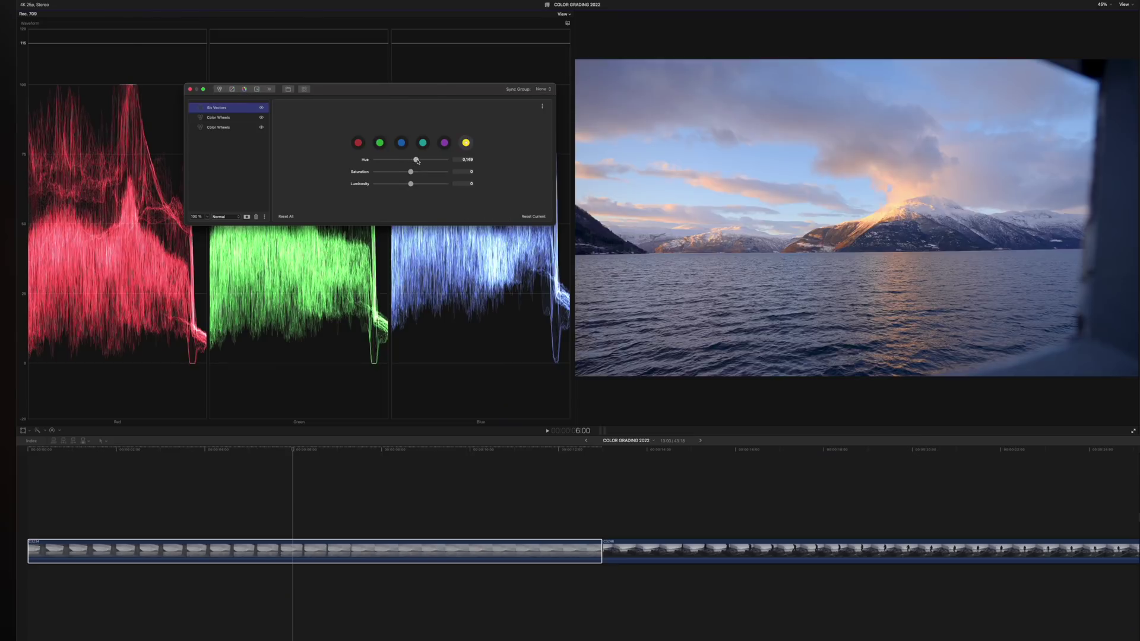
pyautogui.click(244, 89)
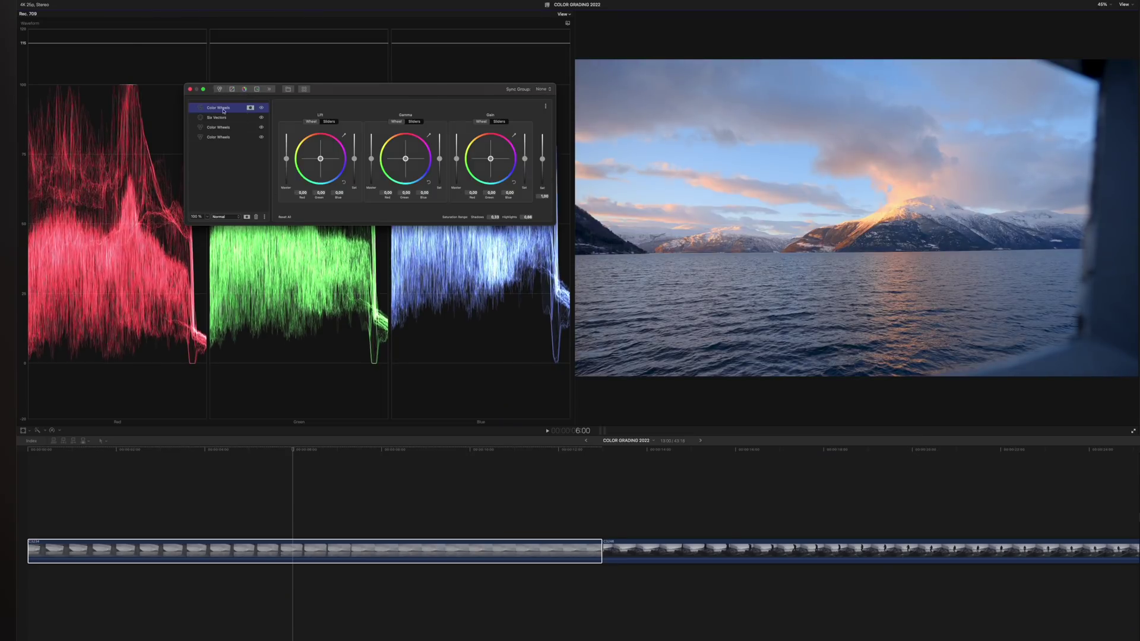
pyautogui.click(250, 107)
pyautogui.click(326, 108)
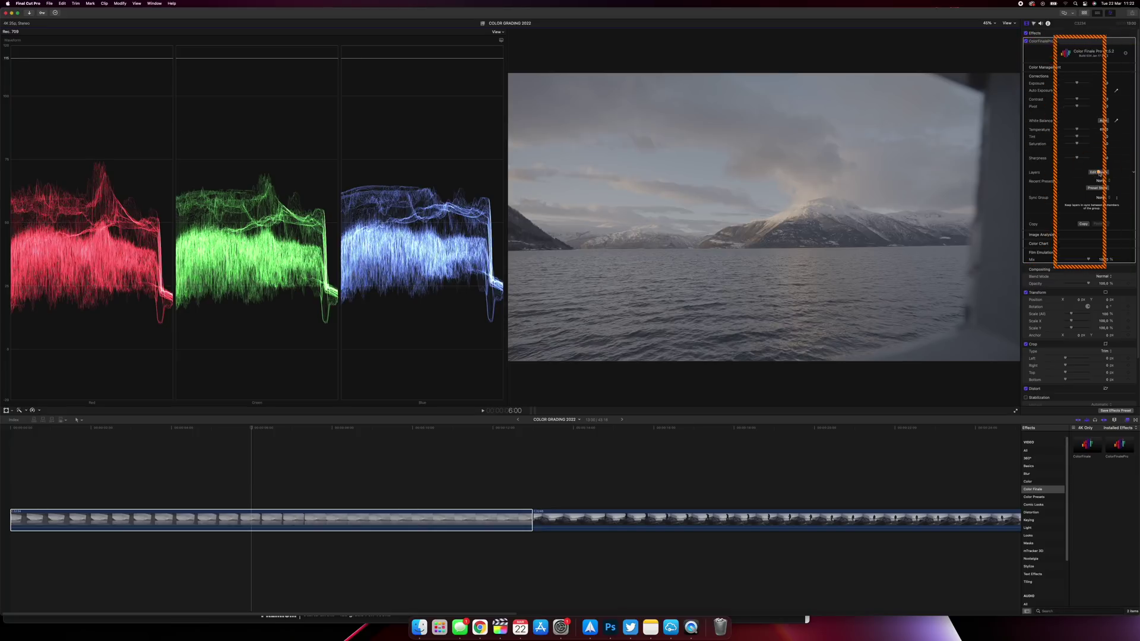
# - Insert a Color Wheels layer and set its masters to about -0.16 lift, -0.07 gamma and 0.29 gain
pyautogui.click(1098, 173)
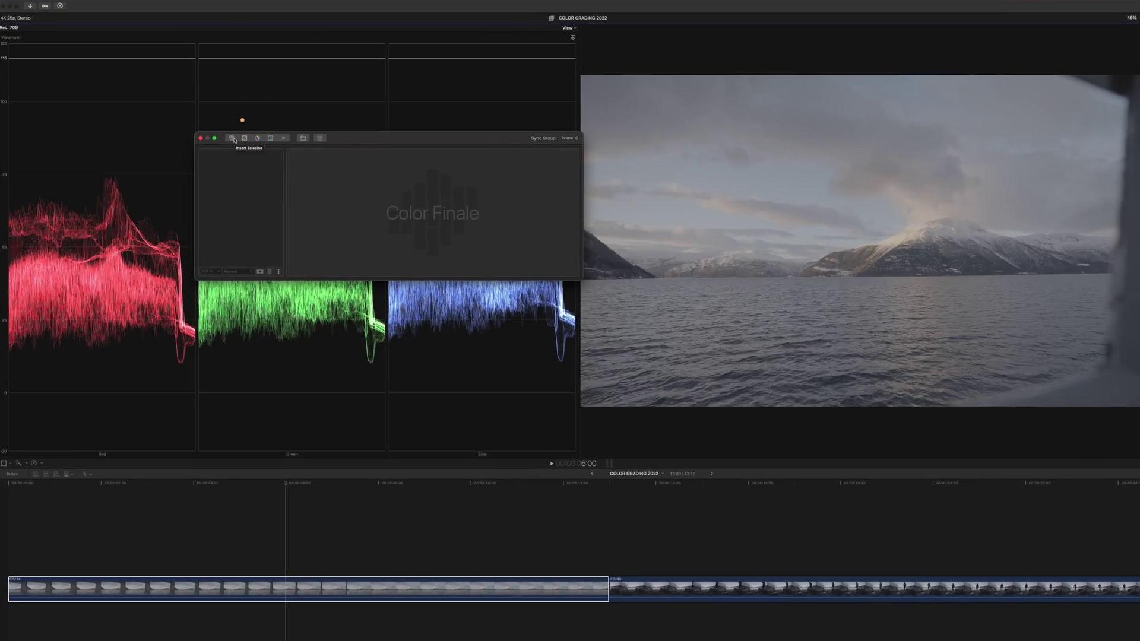
pyautogui.click(233, 138)
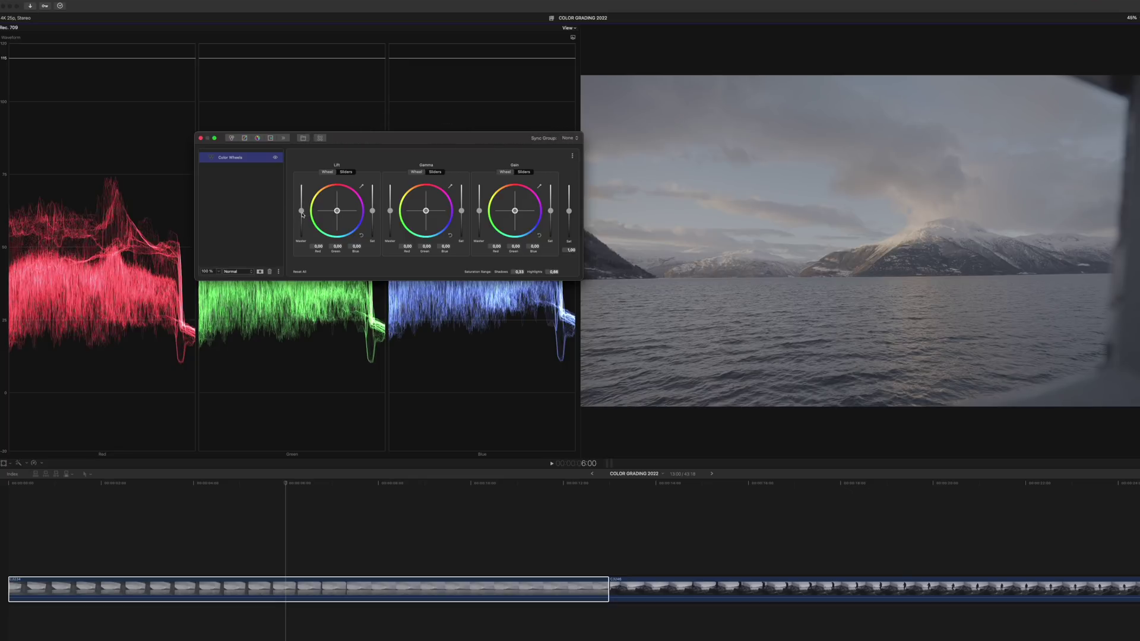
pyautogui.moveTo(301, 211); pyautogui.dragTo(301, 215)
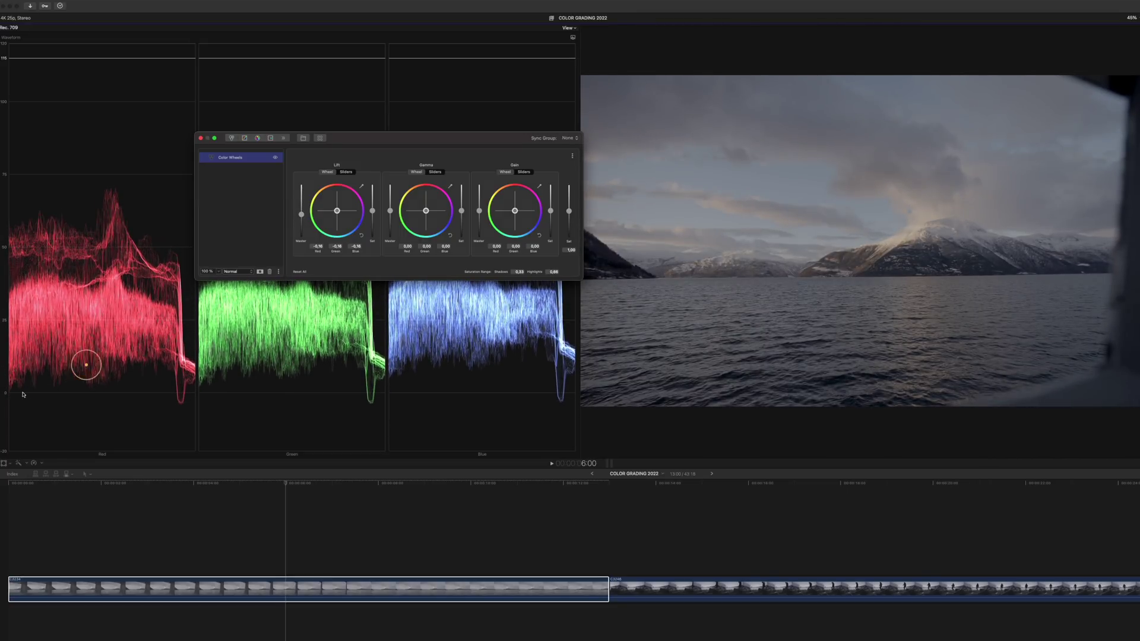
pyautogui.moveTo(479, 214); pyautogui.dragTo(482, 208)
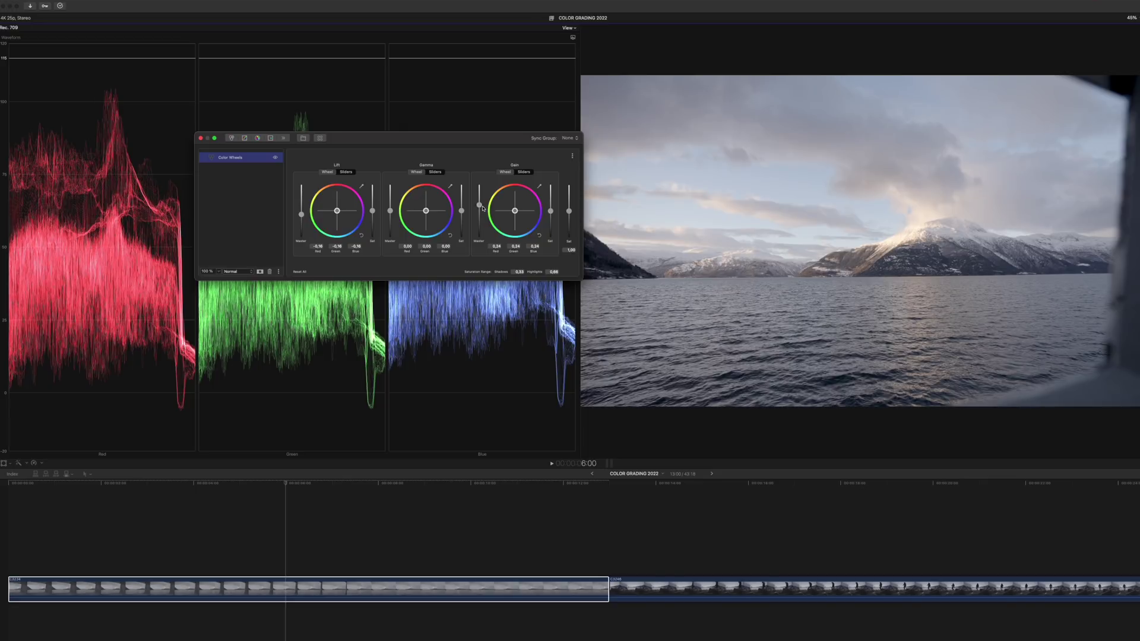
pyautogui.moveTo(391, 213); pyautogui.dragTo(394, 214)
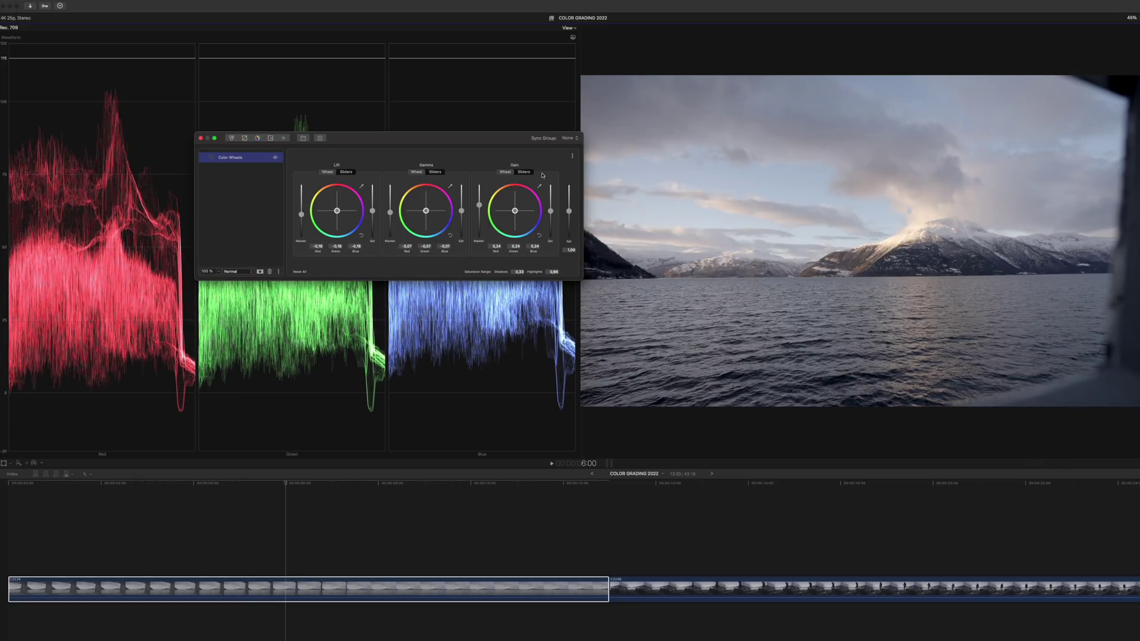
pyautogui.moveTo(481, 206); pyautogui.dragTo(481, 205)
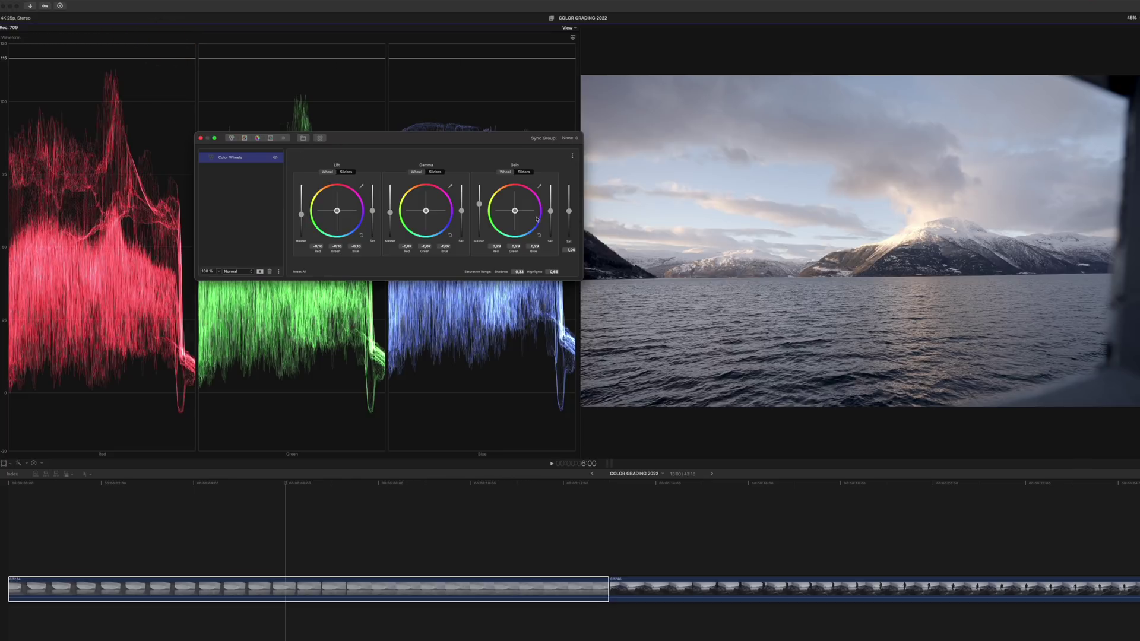
# - Raise the layer's overall saturation to about 1.91 and increase the saturation in the gain range
pyautogui.moveTo(569, 215); pyautogui.dragTo(573, 194)
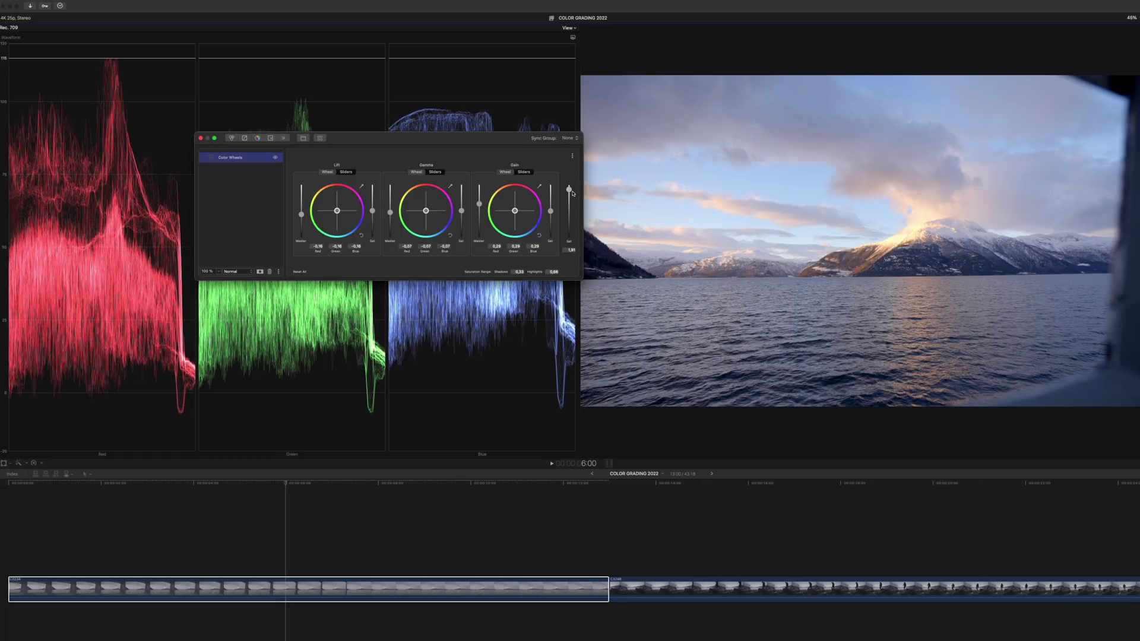
pyautogui.moveTo(551, 213); pyautogui.dragTo(551, 205)
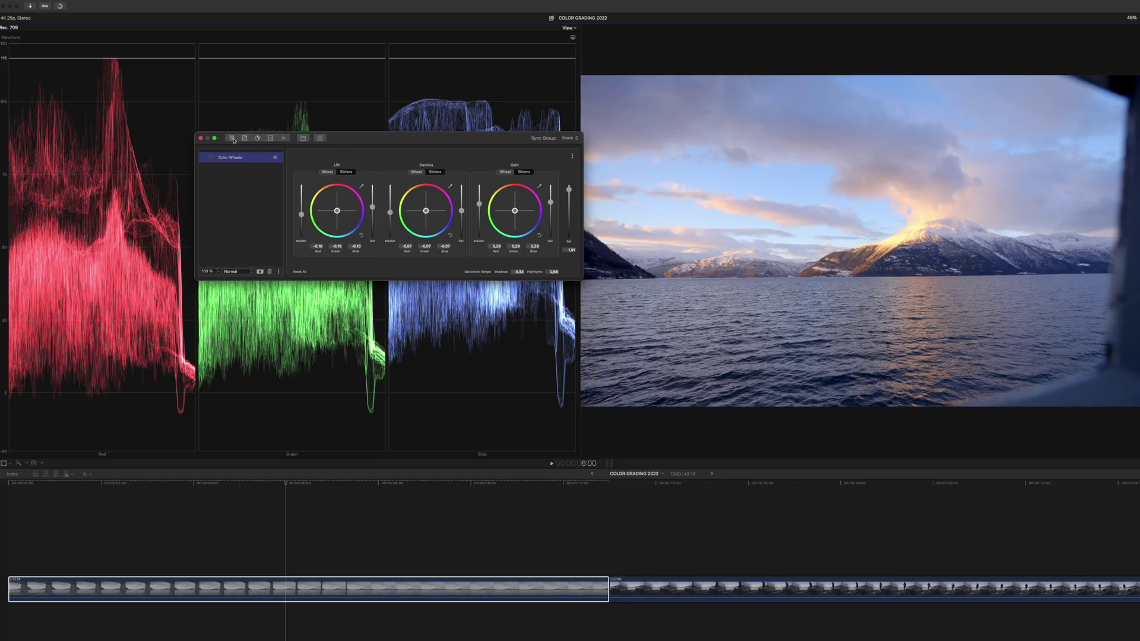
# - On a second Color Wheels layer, lower the gain master slightly, set the gamma to -0.03 and the lift to 0.04
pyautogui.moveTo(480, 211); pyautogui.dragTo(480, 211)
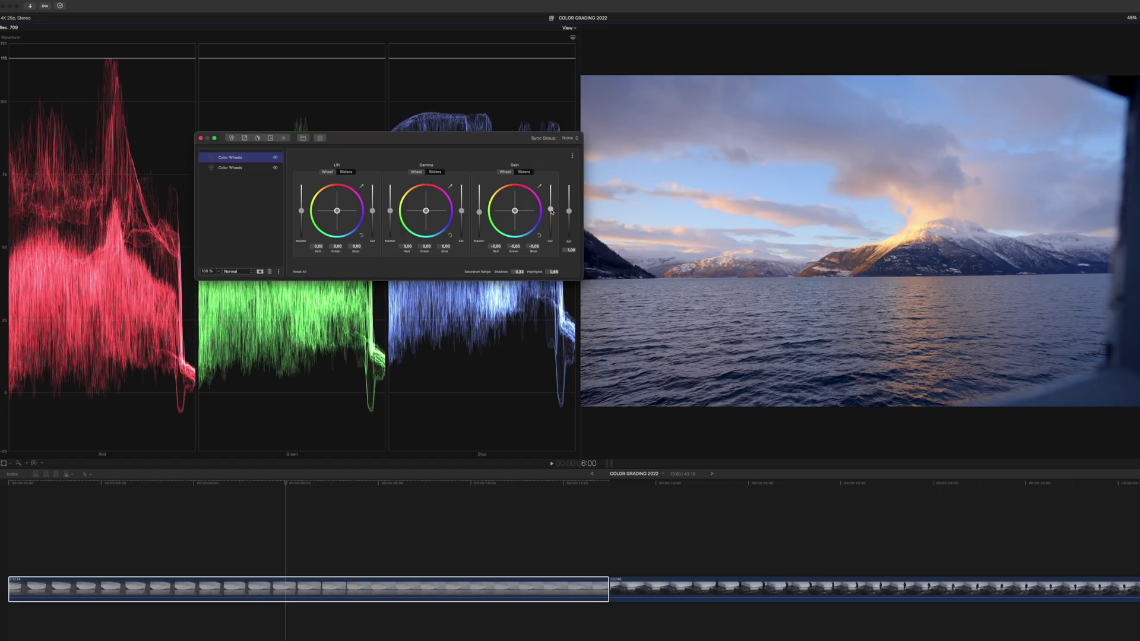
pyautogui.moveTo(389, 217); pyautogui.dragTo(391, 214)
pyautogui.moveTo(302, 211); pyautogui.dragTo(302, 209)
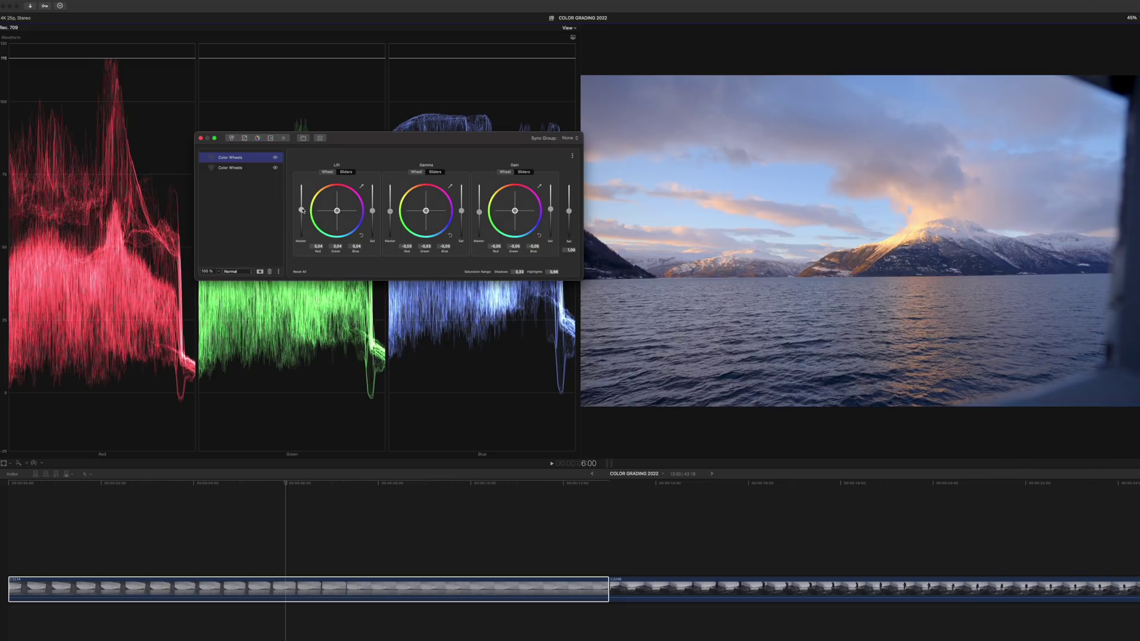
pyautogui.click(202, 138)
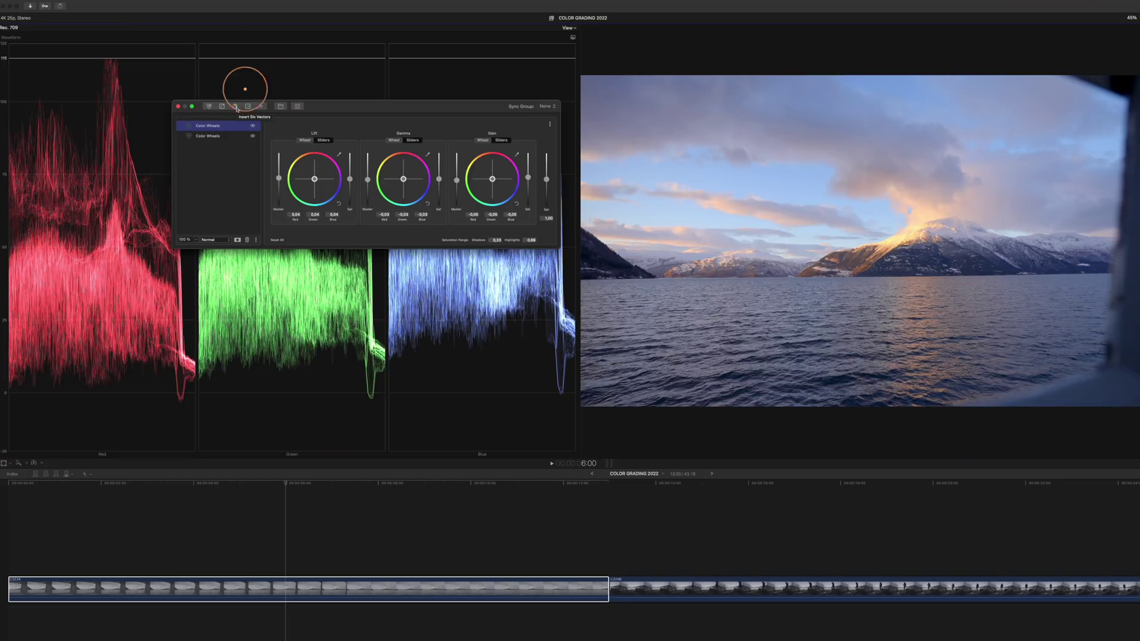
# - Insert a Six Vectors layer and set the yellow vector to 0.147 hue and 0.091 saturation
pyautogui.click(235, 107)
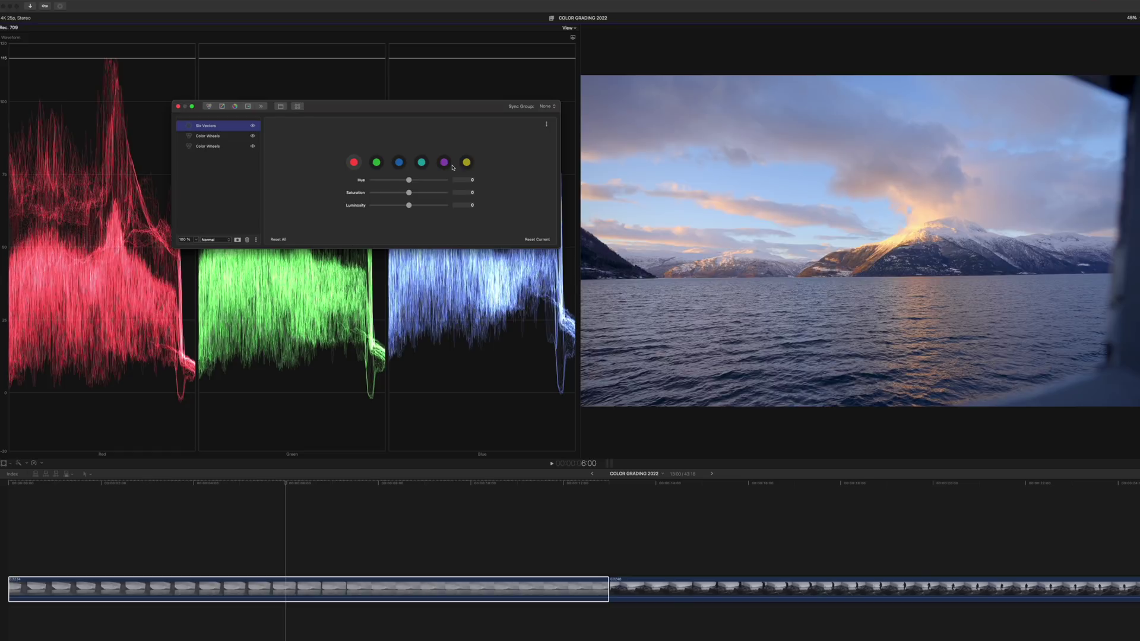
pyautogui.moveTo(407, 180); pyautogui.dragTo(413, 181)
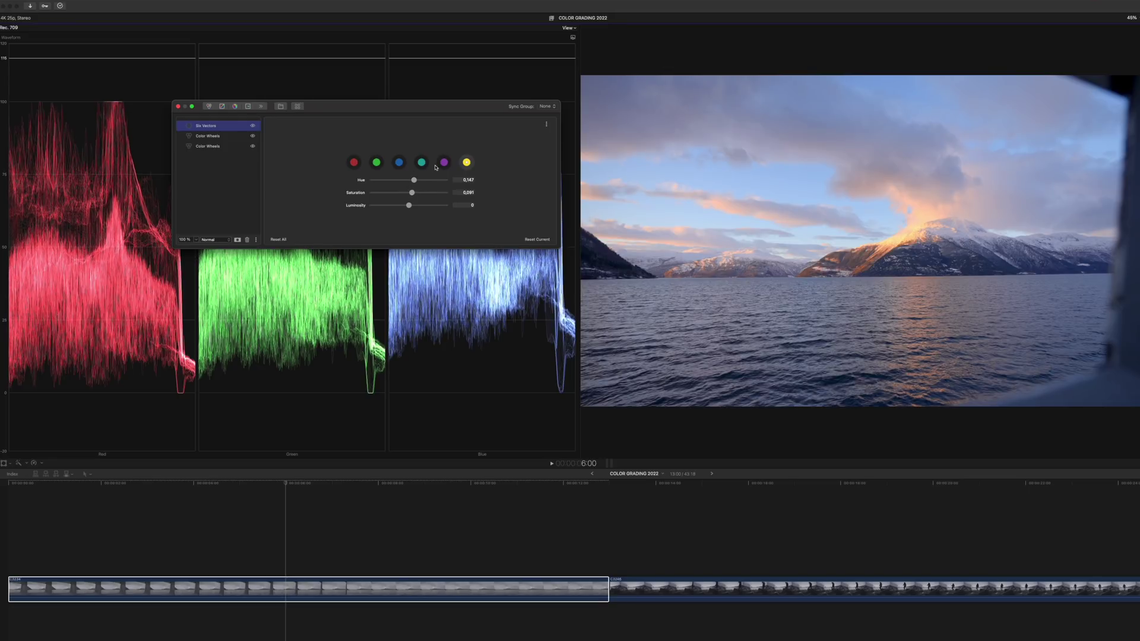
# - Shift the blue vector's hue to 0.111 with reduced saturation, and set the cyan vector's hue to about -0.09
pyautogui.click(399, 162)
pyautogui.moveTo(409, 180); pyautogui.dragTo(413, 180)
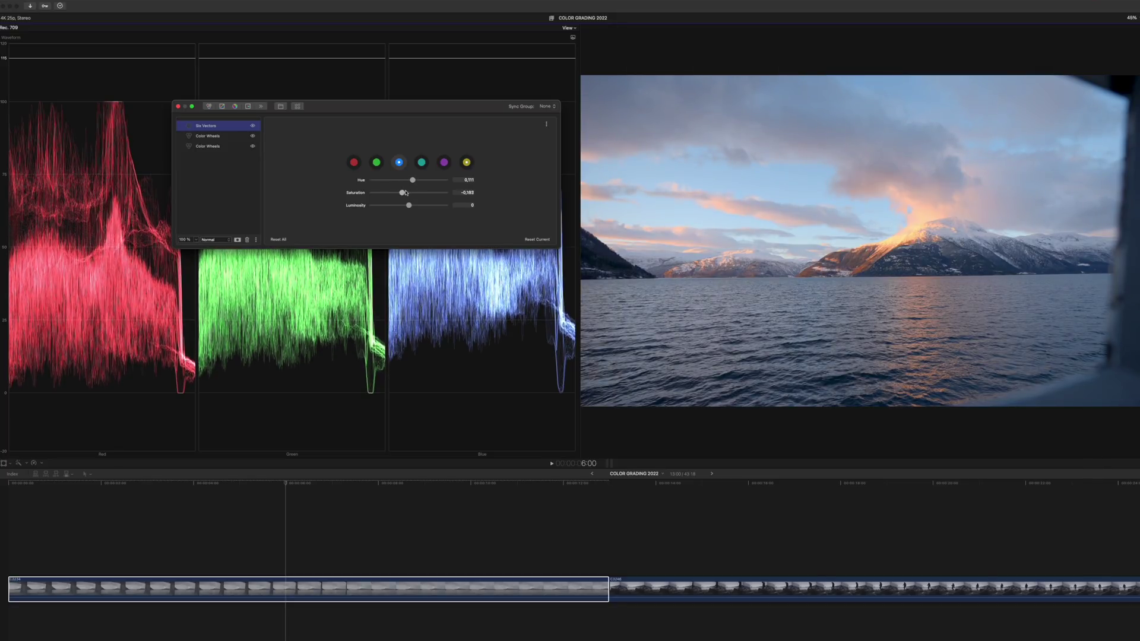
pyautogui.click(421, 162)
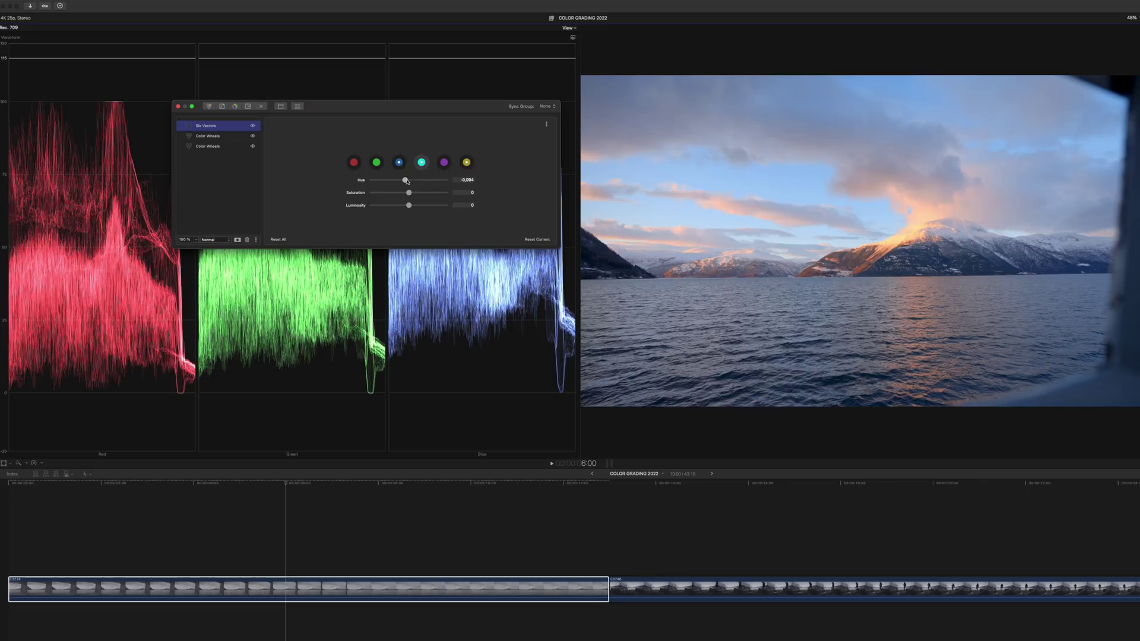
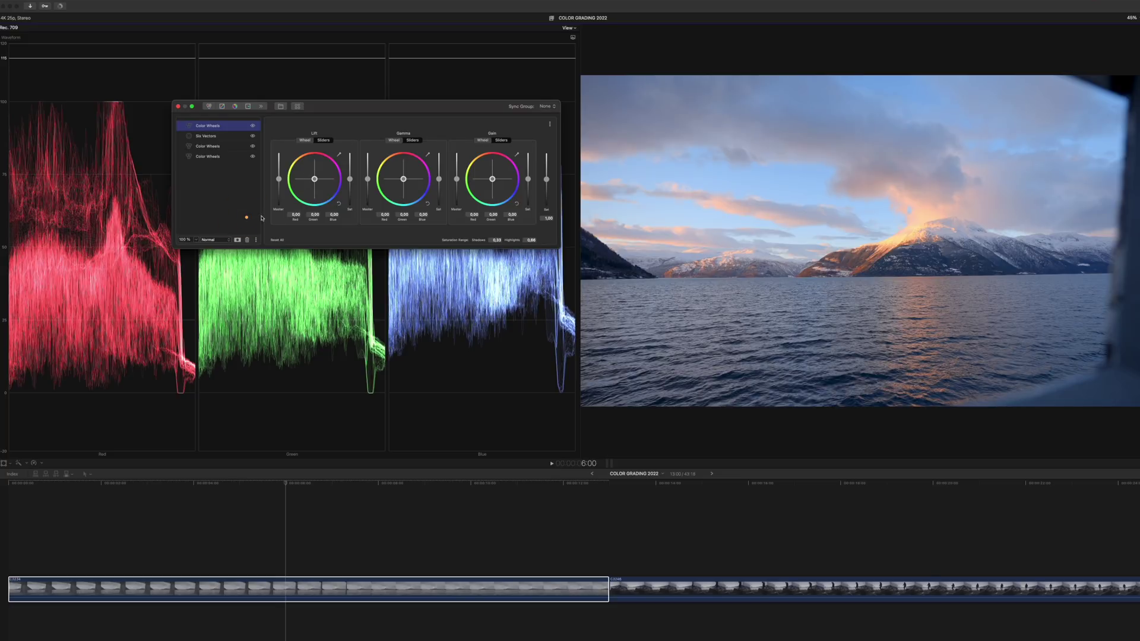
# - Mask the topmost Color Wheels layer with a wide ellipse across the sky, feathered at 100%
pyautogui.click(237, 239)
pyautogui.click(242, 126)
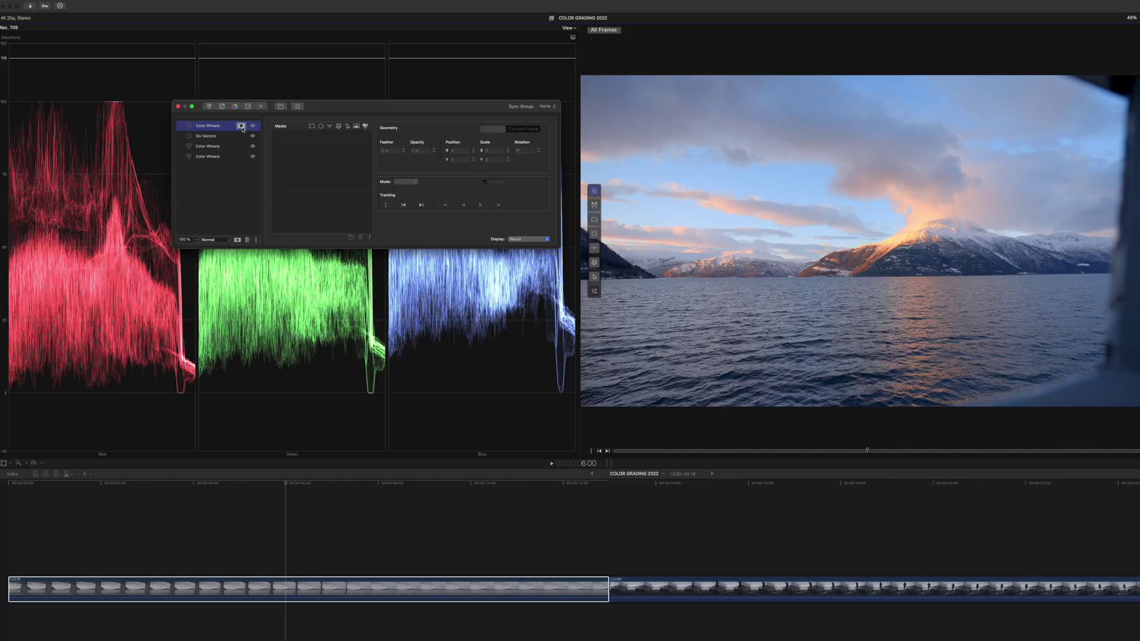
pyautogui.click(321, 127)
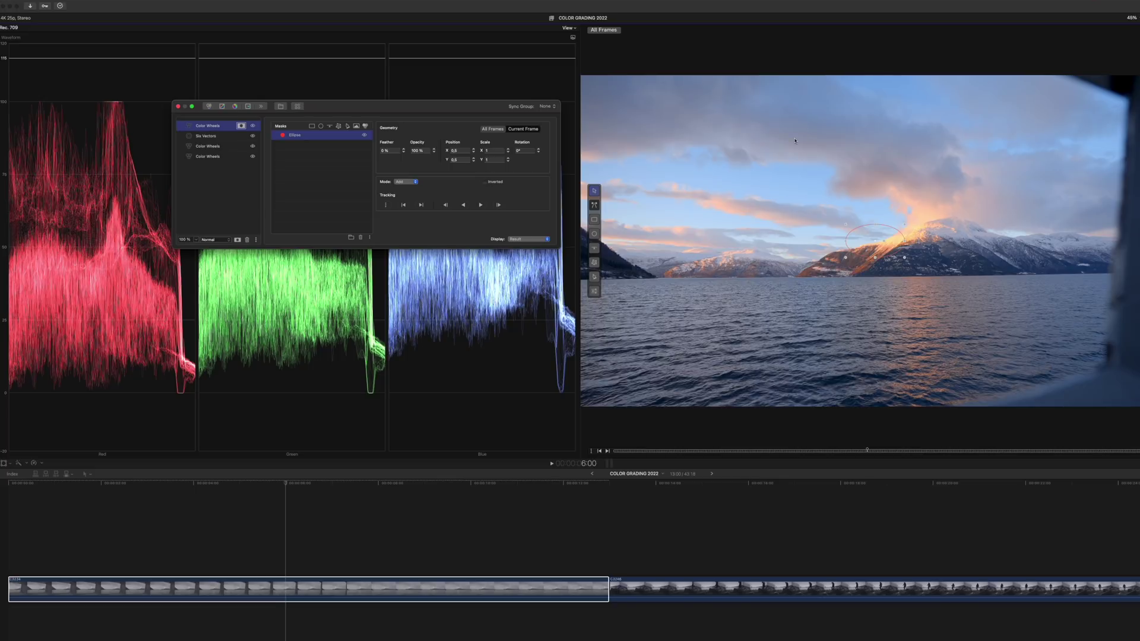
pyautogui.click(757, 136)
pyautogui.moveTo(884, 263); pyautogui.dragTo(834, 188)
# - Enlarge and reposition the ellipse mask so it covers the whole sky down to the mountain peak
pyautogui.click(223, 126)
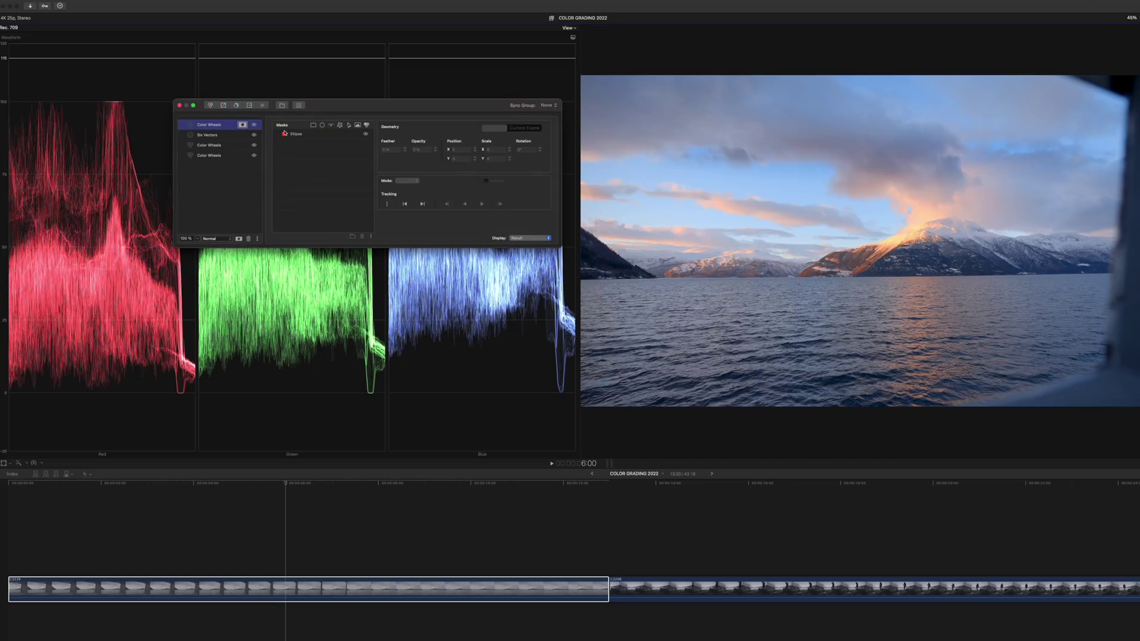
pyautogui.click(287, 135)
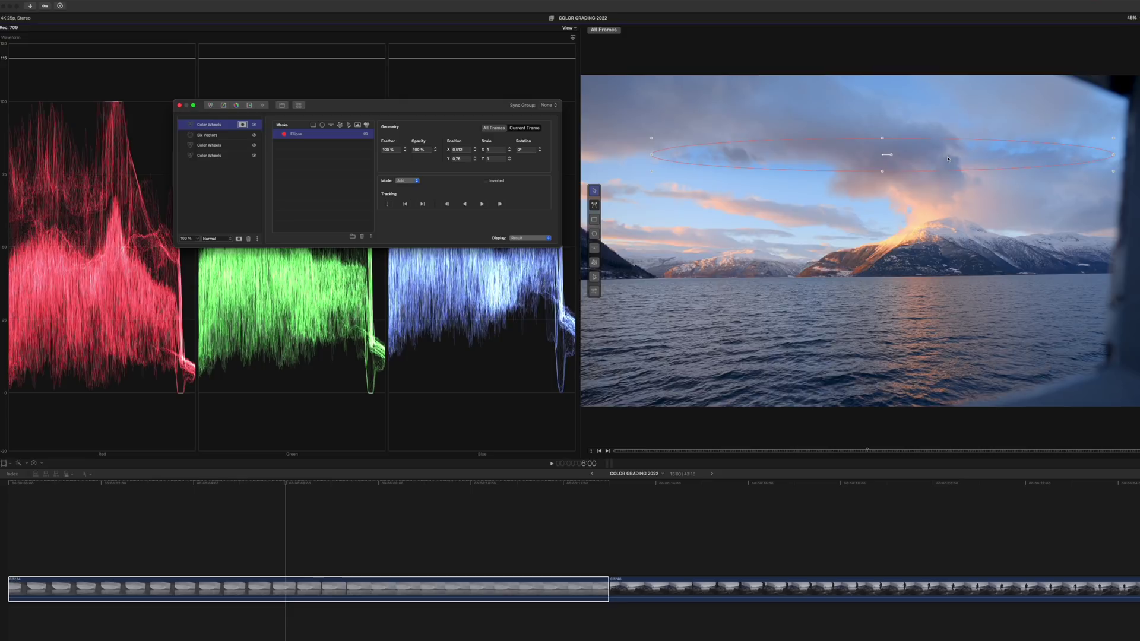
pyautogui.moveTo(979, 158); pyautogui.dragTo(931, 158)
pyautogui.moveTo(1067, 158); pyautogui.dragTo(958, 183)
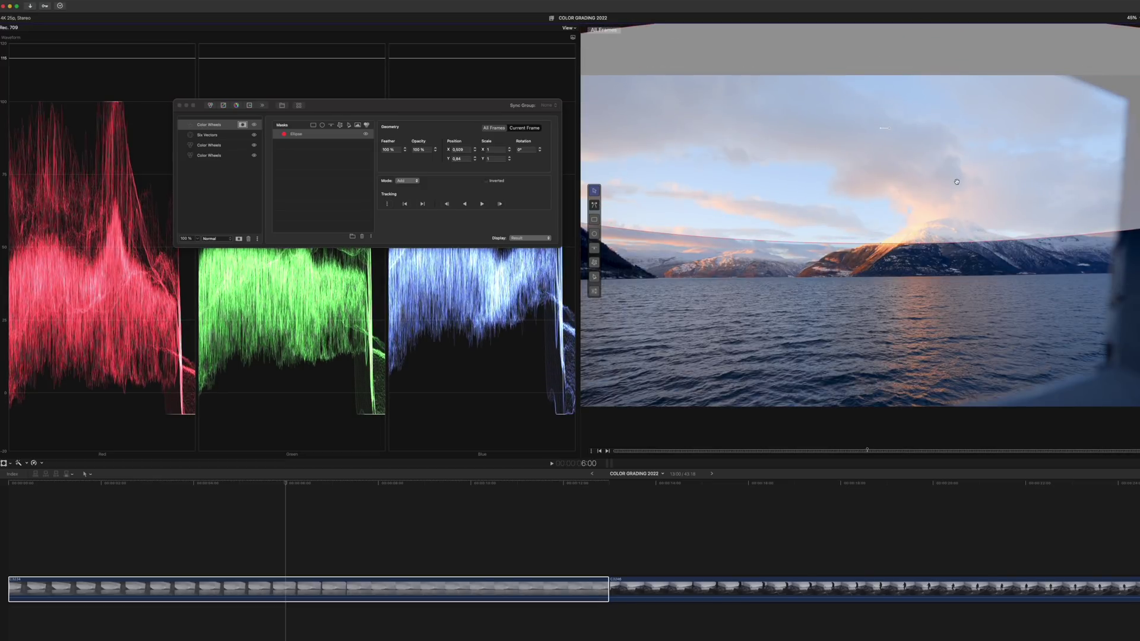
# - Return to the masked layer's color wheels and bring its lift master back to 0
pyautogui.doubleClick(199, 126)
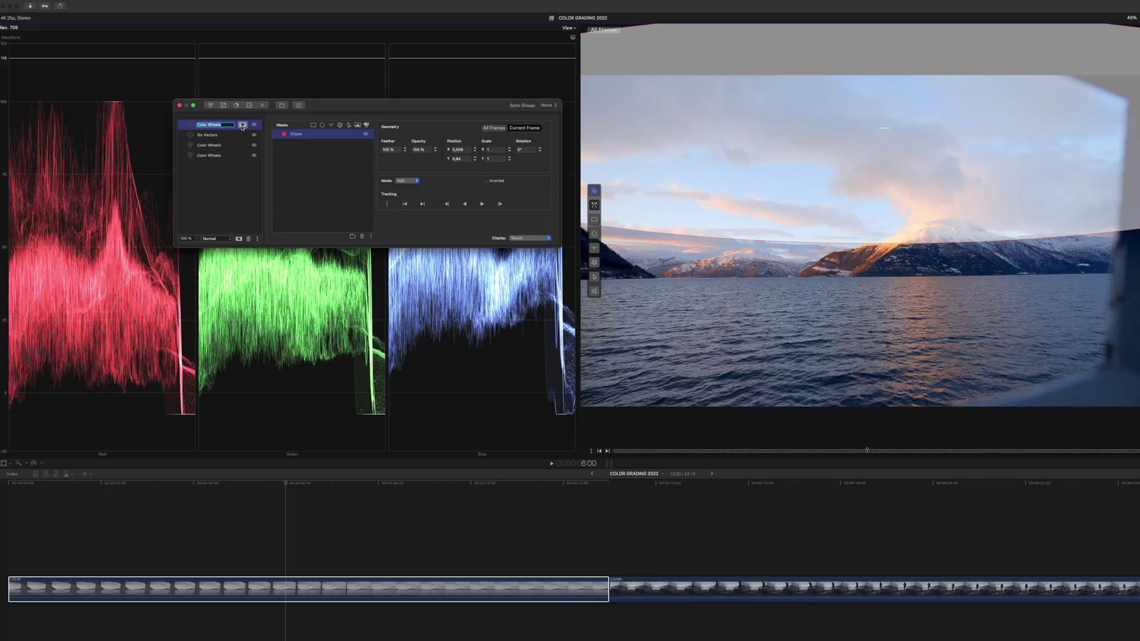
pyautogui.click(279, 154)
pyautogui.click(241, 125)
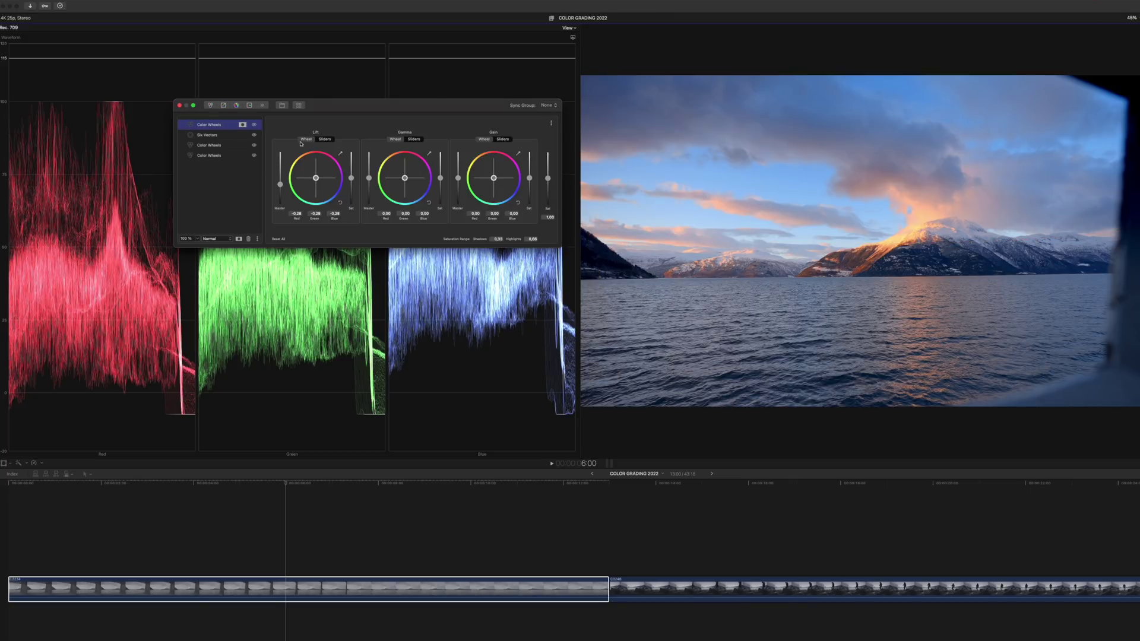
pyautogui.moveTo(281, 185); pyautogui.dragTo(284, 178)
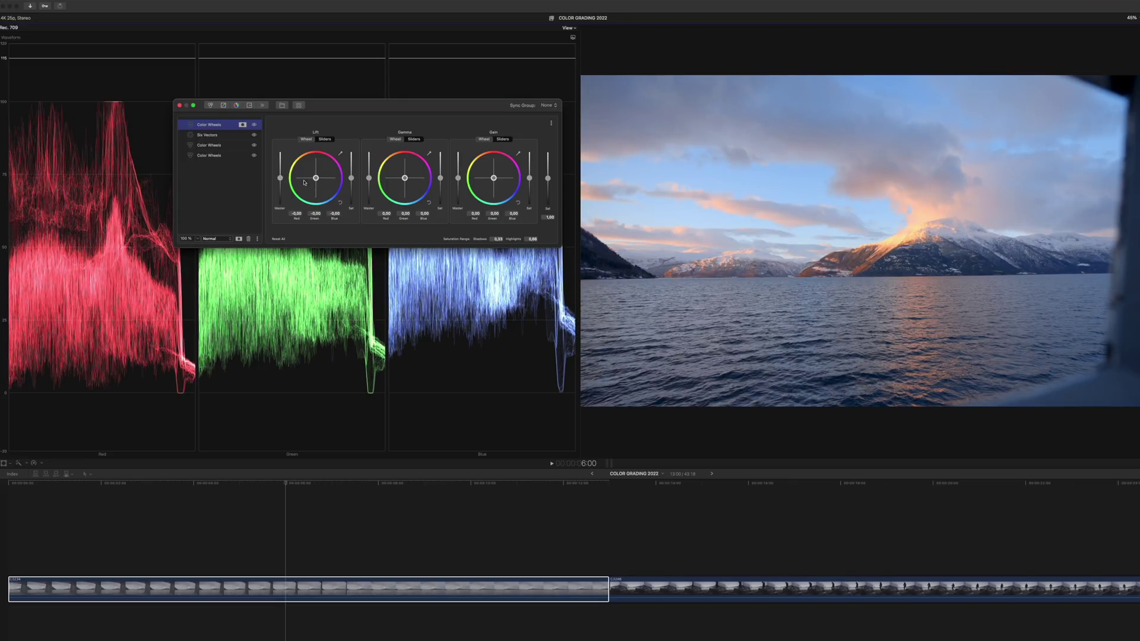
# - Tint the masked sky by pushing the gain towards magenta and the gamma towards blue, and raise the lift to about 0.08
pyautogui.moveTo(493, 177); pyautogui.dragTo(506, 168)
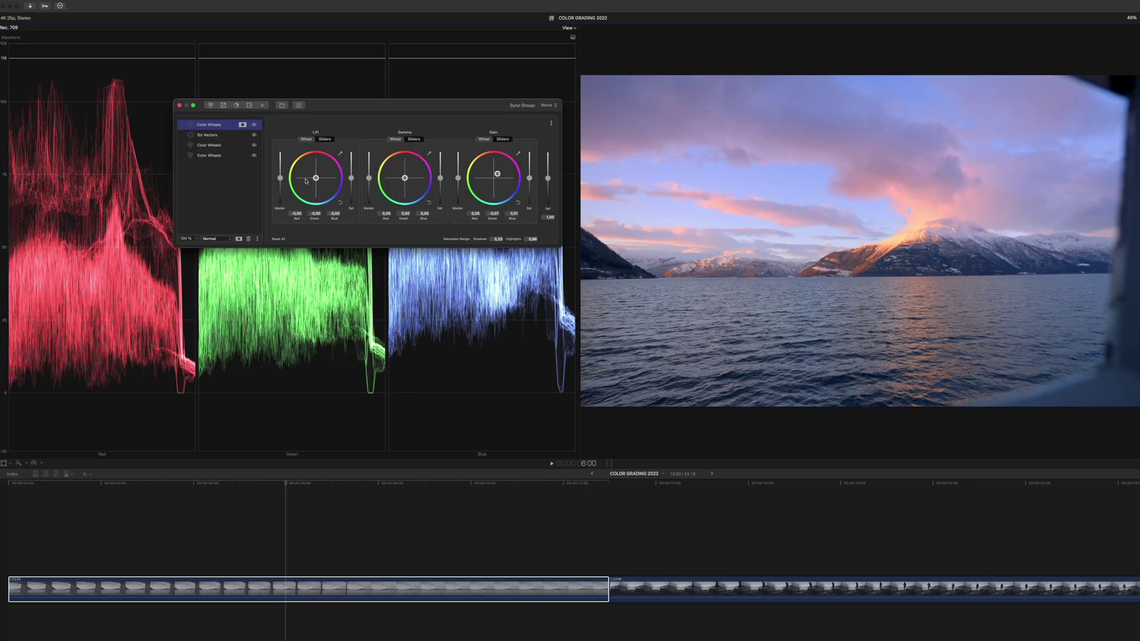
pyautogui.moveTo(408, 188)
pyautogui.mouseDown()
pyautogui.moveTo(421, 188)
pyautogui.moveTo(418, 172)
pyautogui.moveTo(413, 183)
pyautogui.mouseUp()
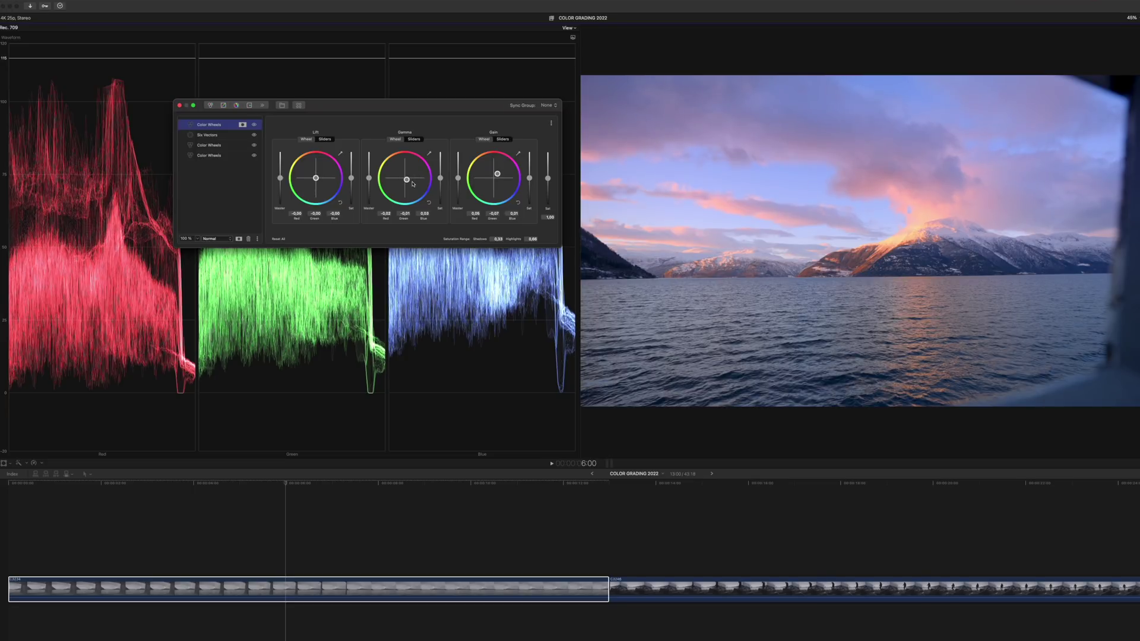
pyautogui.moveTo(280, 180); pyautogui.dragTo(281, 181)
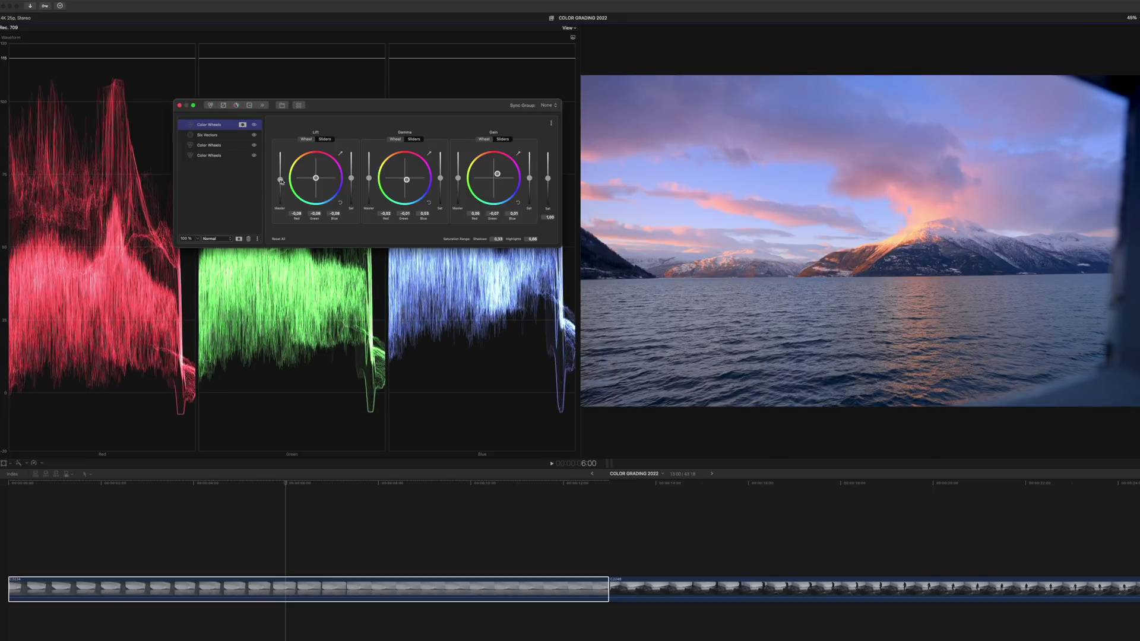
pyautogui.moveTo(459, 180); pyautogui.dragTo(460, 181)
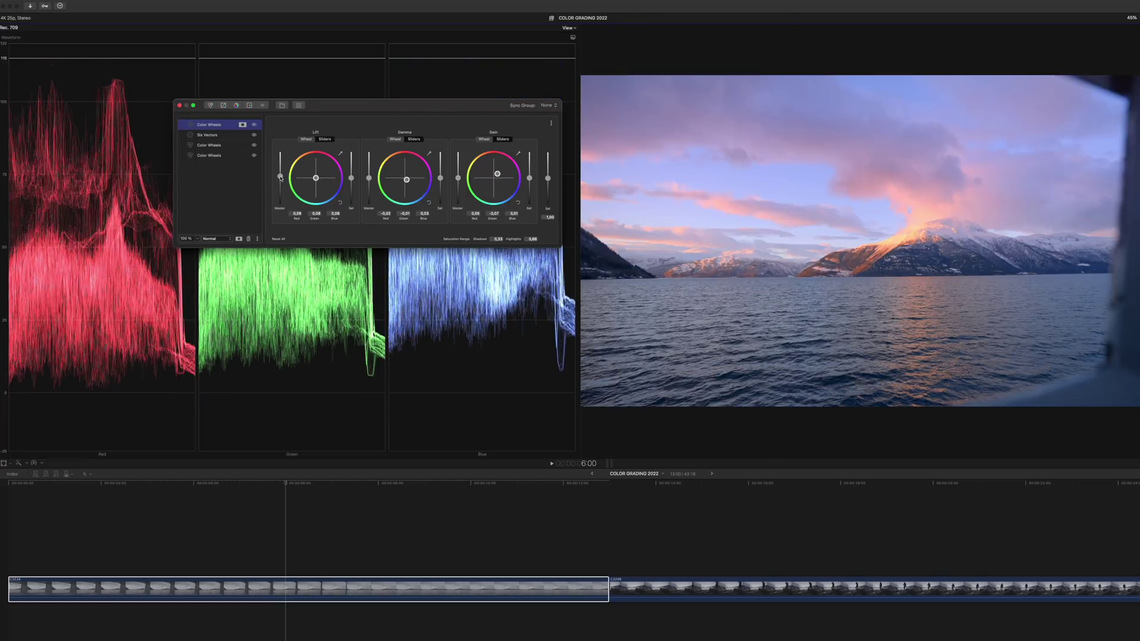
# - Lower the masked sky layer's lift to about -0.05 and reduce its gamma master slightly
pyautogui.moveTo(281, 180); pyautogui.dragTo(282, 183)
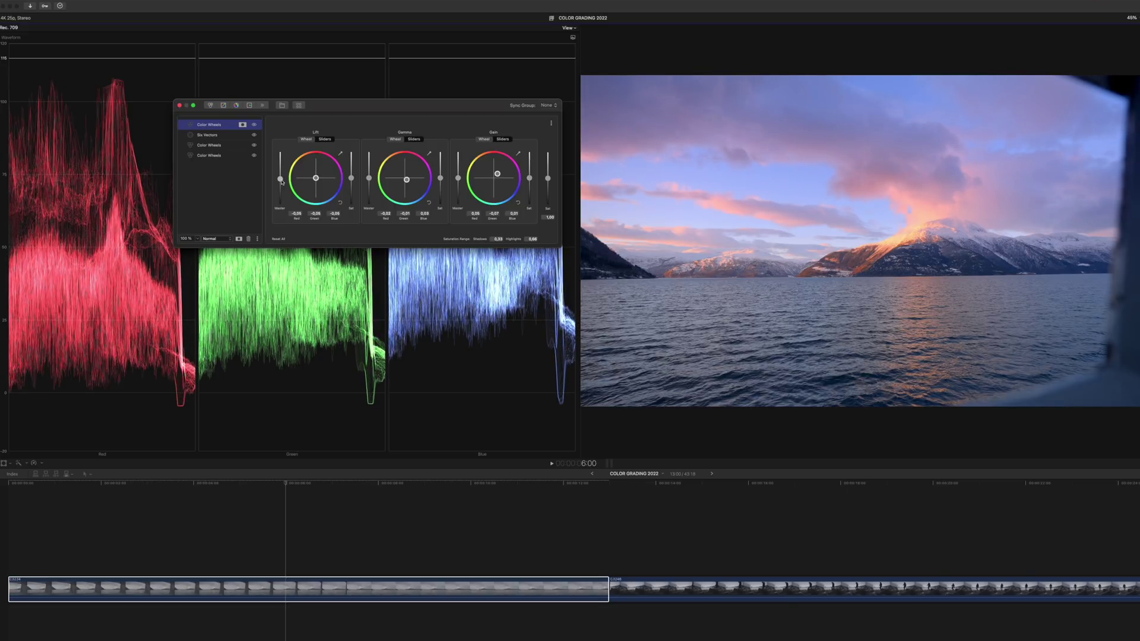
pyautogui.moveTo(370, 178); pyautogui.dragTo(372, 181)
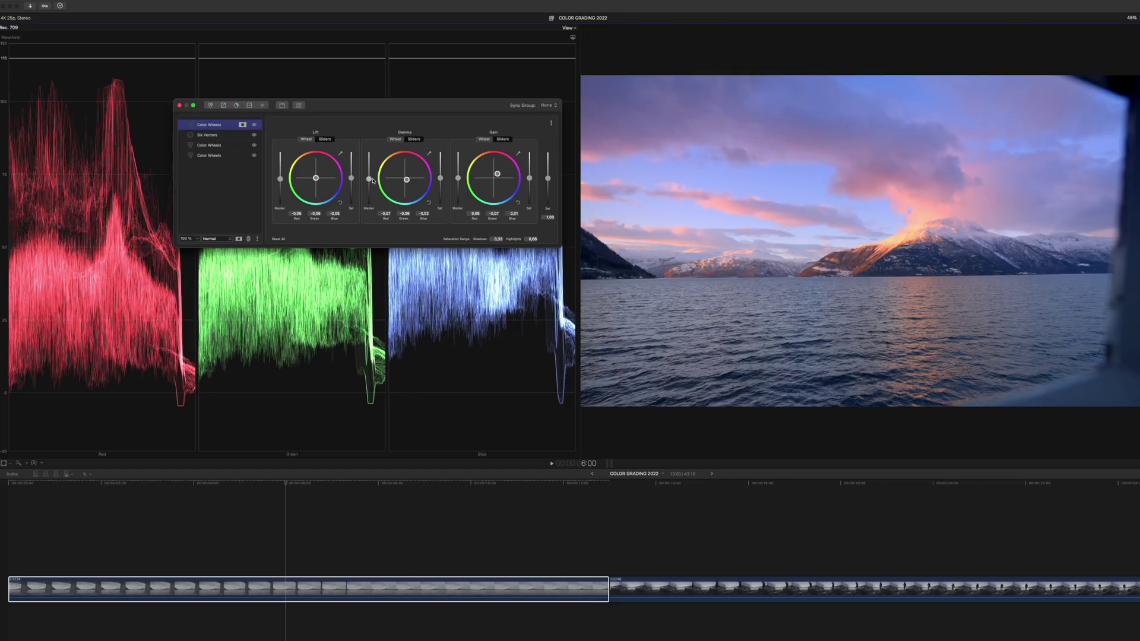
# - Reduce the gain master of the bottommost Color Wheels layer to about 0.30
pyautogui.click(221, 145)
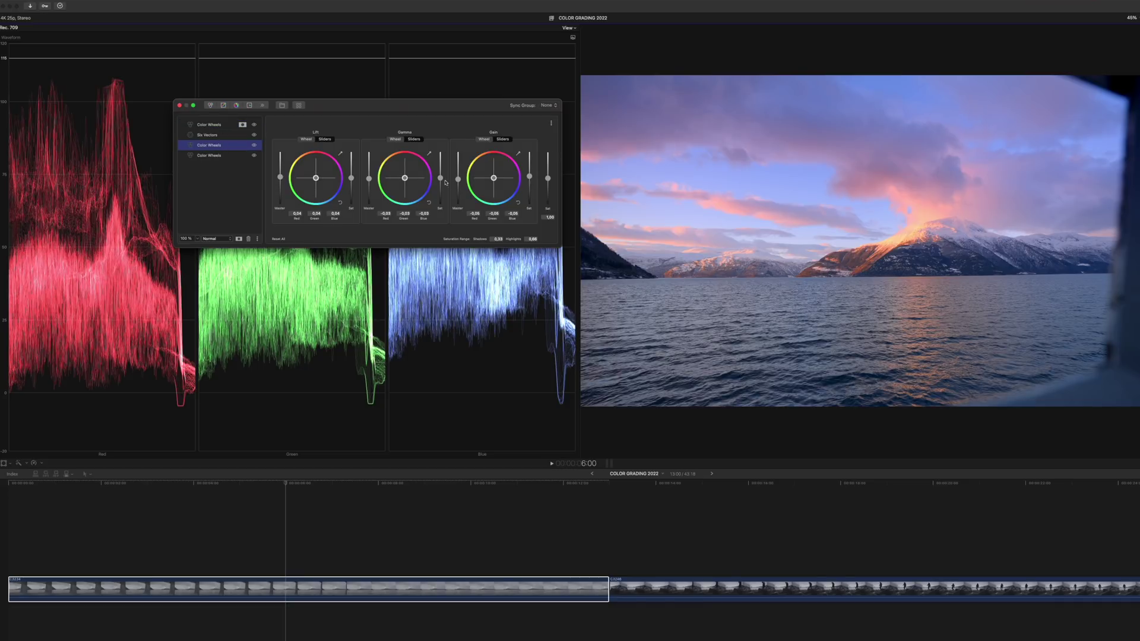
pyautogui.click(226, 155)
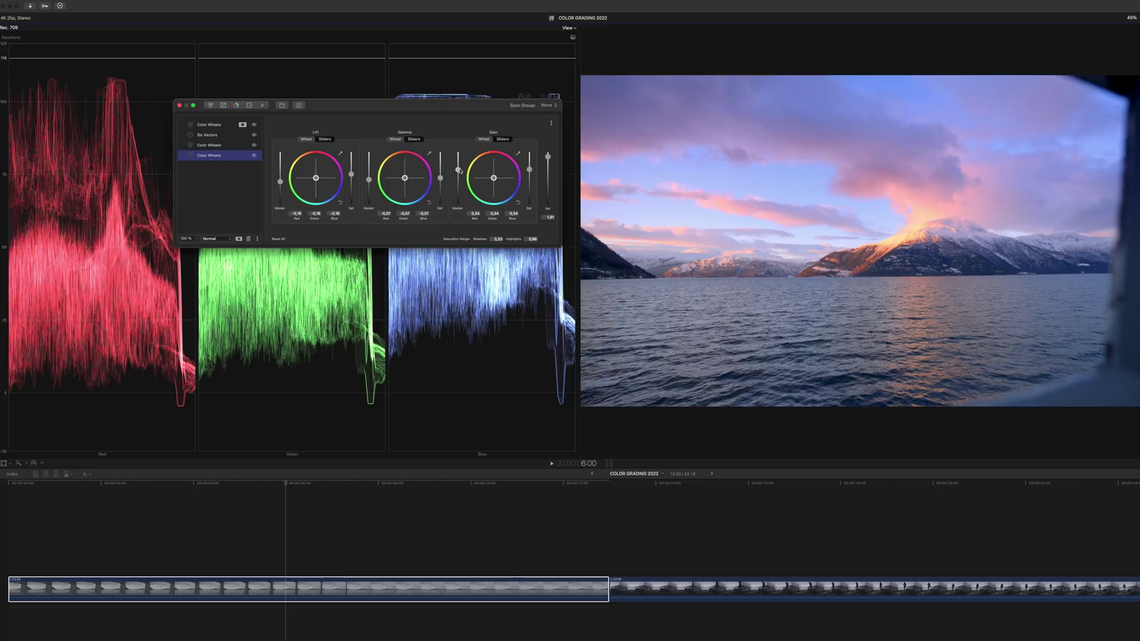
pyautogui.moveTo(460, 172); pyautogui.dragTo(461, 173)
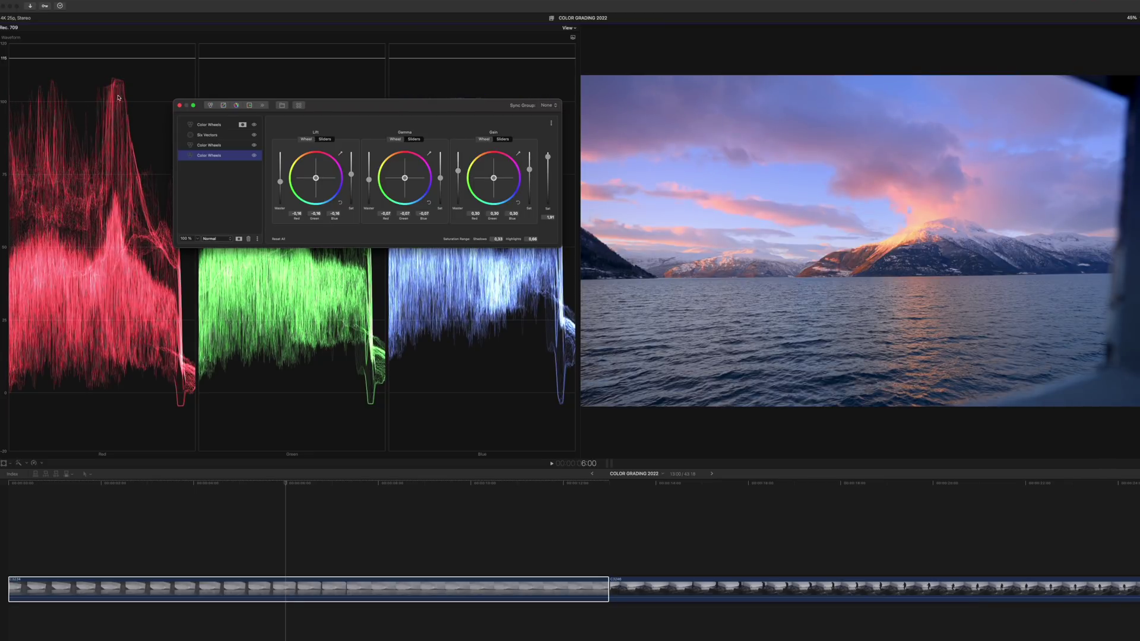
# - Add a Color Wheels layer at the top of the stack and open its mask settings
pyautogui.click(226, 126)
pyautogui.click(214, 106)
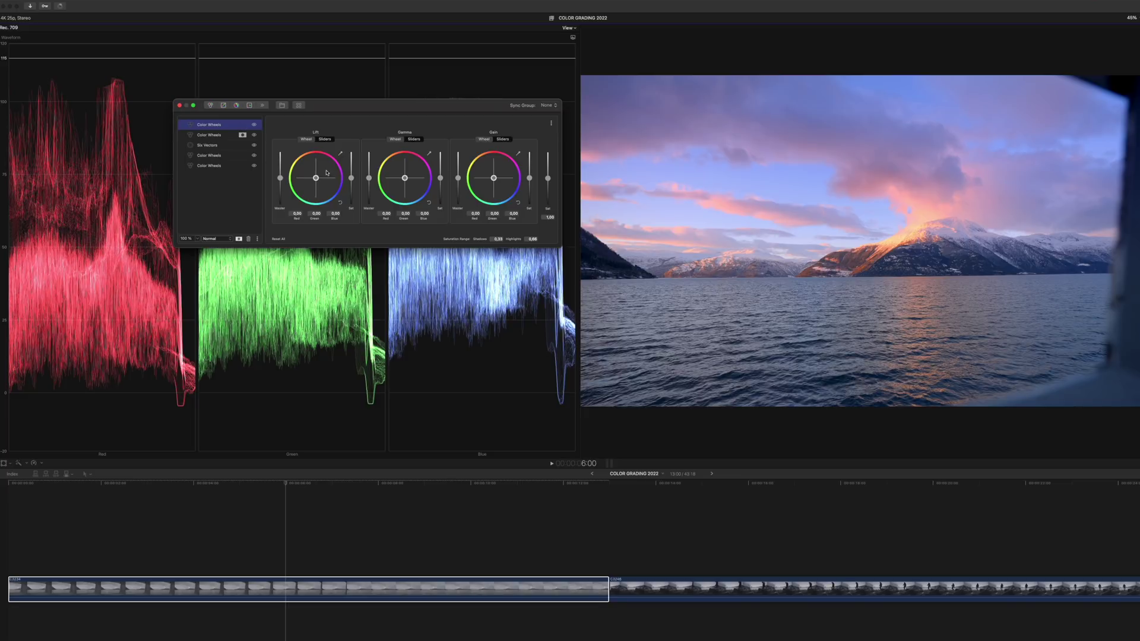
pyautogui.click(243, 136)
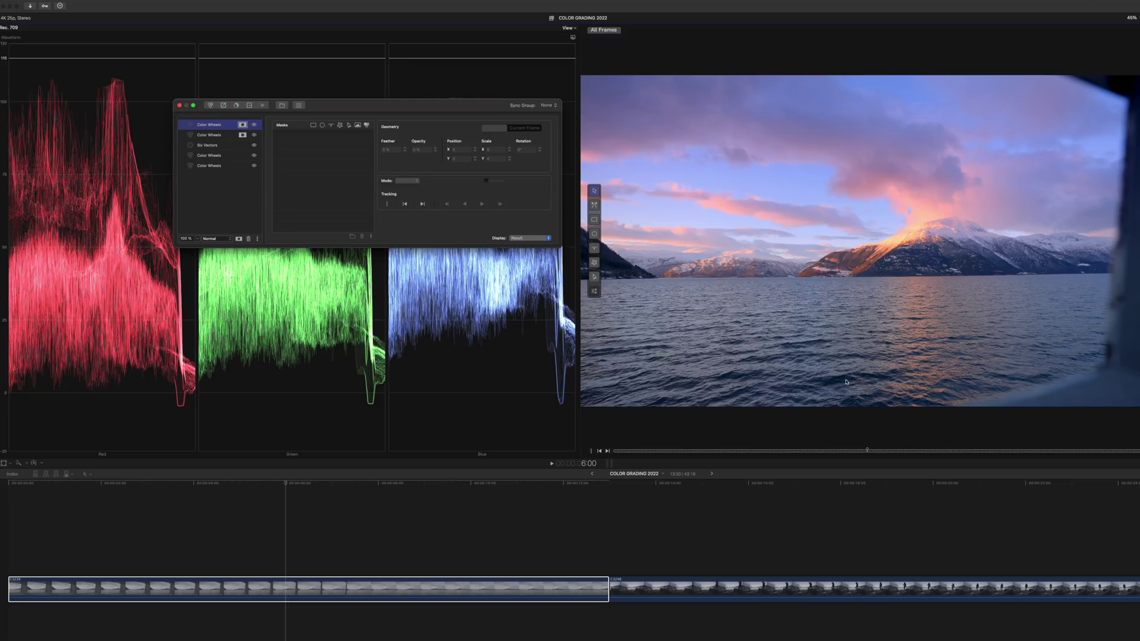
# - Mask the new layer with an ellipse feathered at 100%, widened and repositioned to cover the lake's water
pyautogui.click(322, 125)
pyautogui.moveTo(859, 222); pyautogui.dragTo(832, 259)
pyautogui.click(384, 150)
pyautogui.write('100')
pyautogui.moveTo(877, 277); pyautogui.dragTo(788, 305)
pyautogui.moveTo(863, 305); pyautogui.dragTo(887, 406)
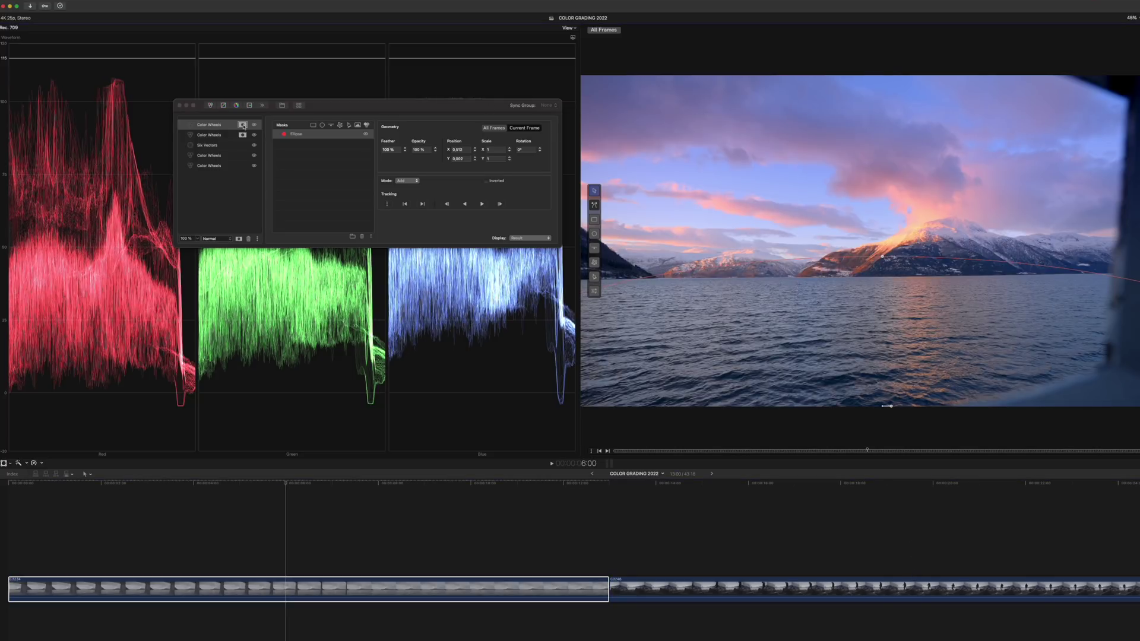
# - Tint the masked water by pushing the lift towards red and the gamma and gain towards cyan
pyautogui.click(215, 127)
pyautogui.moveTo(280, 179); pyautogui.dragTo(282, 179)
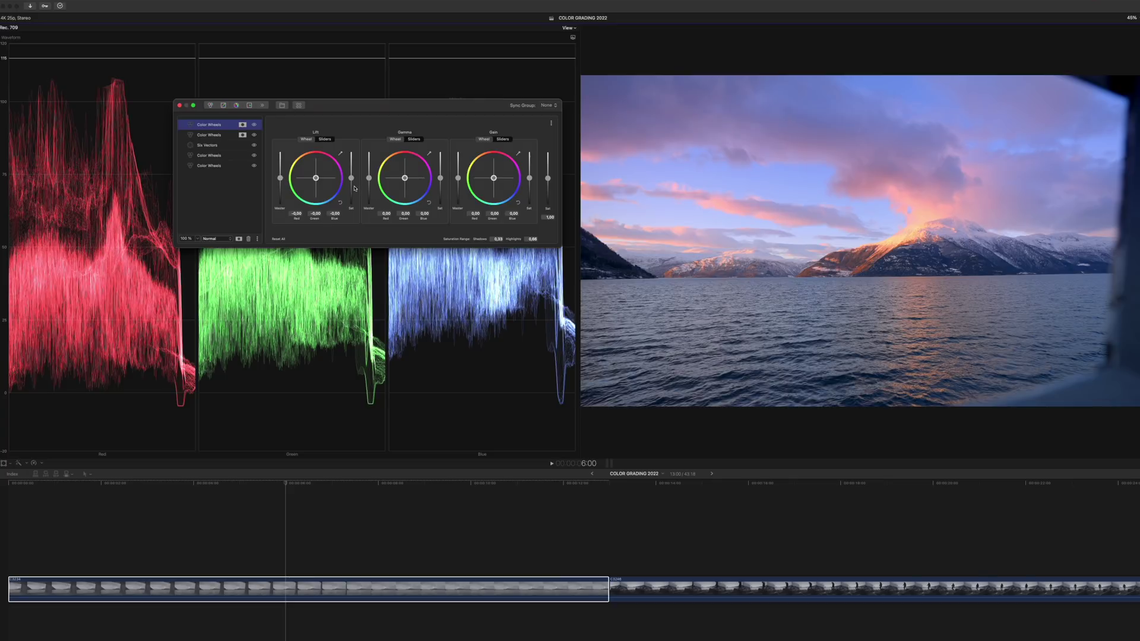
pyautogui.moveTo(315, 178)
pyautogui.mouseDown()
pyautogui.moveTo(307, 169)
pyautogui.moveTo(324, 193)
pyautogui.moveTo(313, 165)
pyautogui.mouseUp()
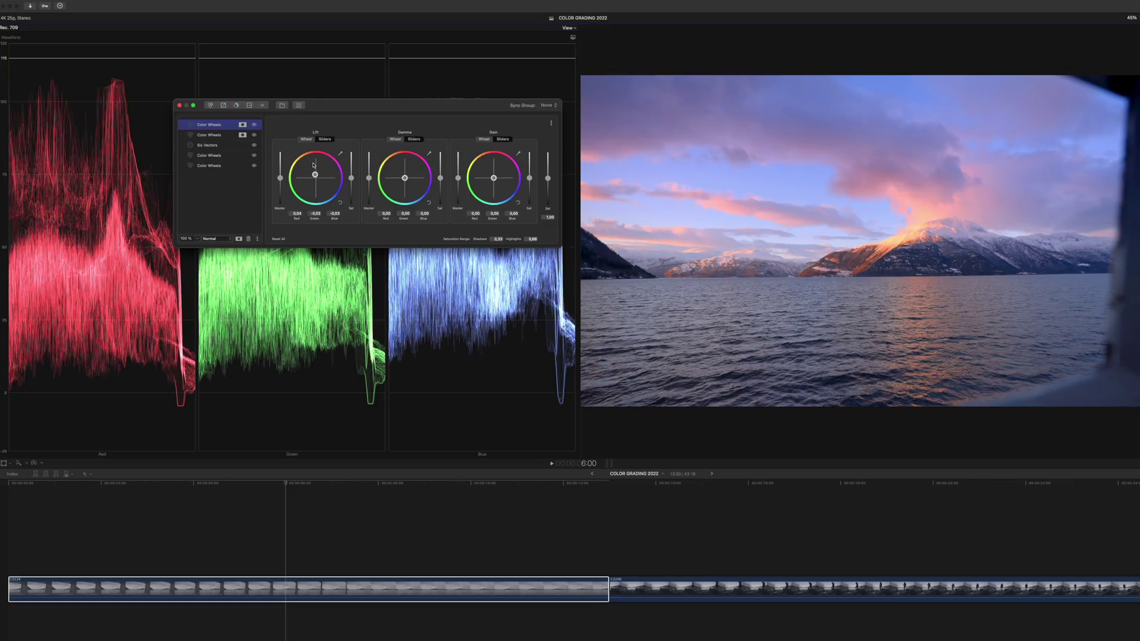
pyautogui.moveTo(405, 177)
pyautogui.mouseDown()
pyautogui.moveTo(436, 168)
pyautogui.moveTo(406, 197)
pyautogui.mouseUp()
pyautogui.moveTo(485, 171); pyautogui.dragTo(505, 217)
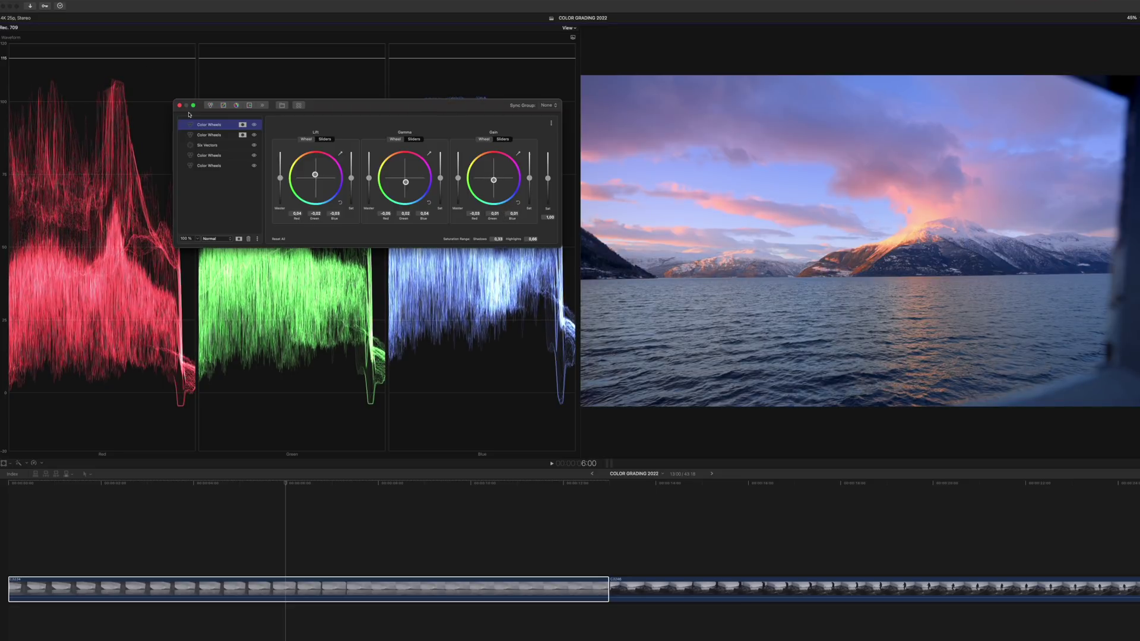
# - Compare the image with the water layer off and on, and shift that layer's gain towards magenta
pyautogui.click(254, 125)
pyautogui.click(254, 125)
pyautogui.click(255, 126)
pyautogui.click(254, 126)
pyautogui.moveTo(495, 181); pyautogui.dragTo(501, 176)
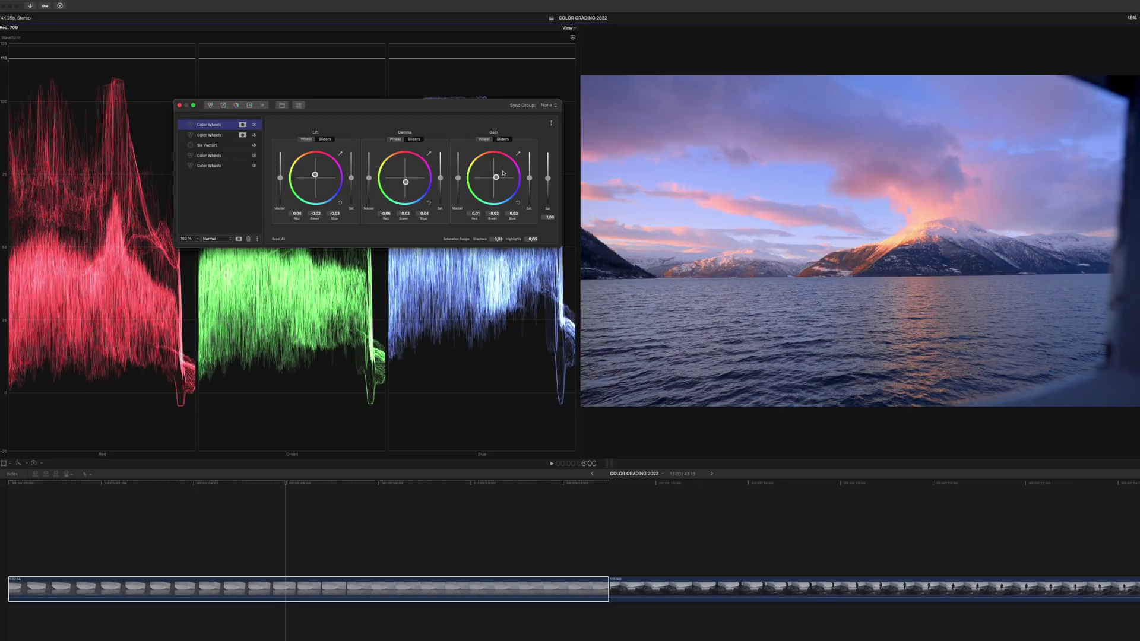
pyautogui.click(254, 125)
pyautogui.click(254, 125)
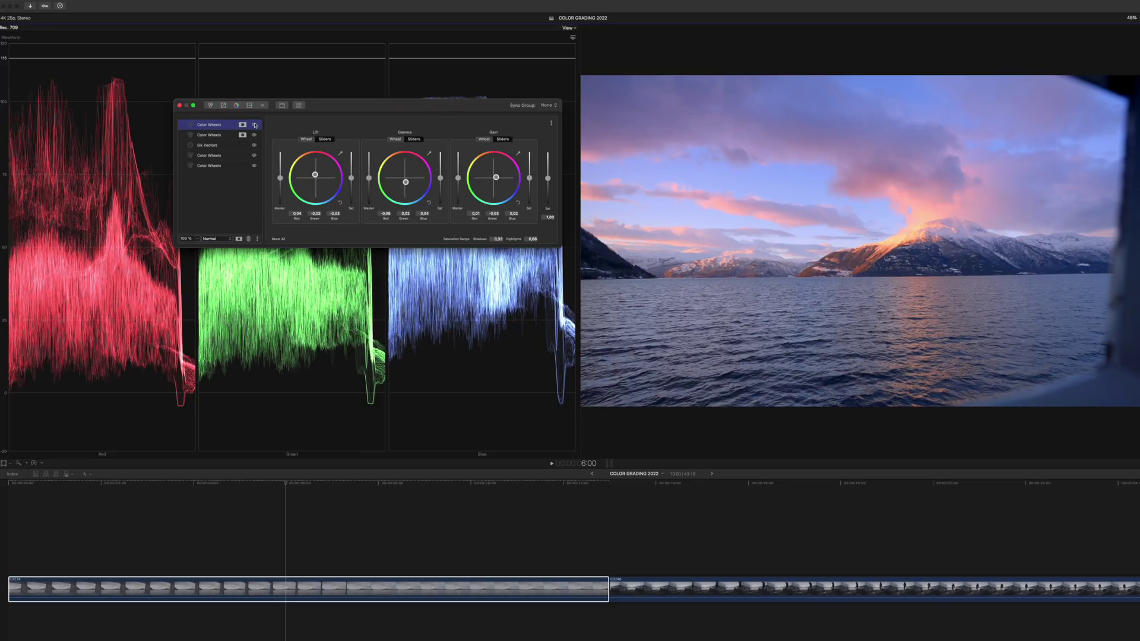
# - Close the Color Finale window and compare the graded lake clip with the original ungraded version
pyautogui.click(179, 106)
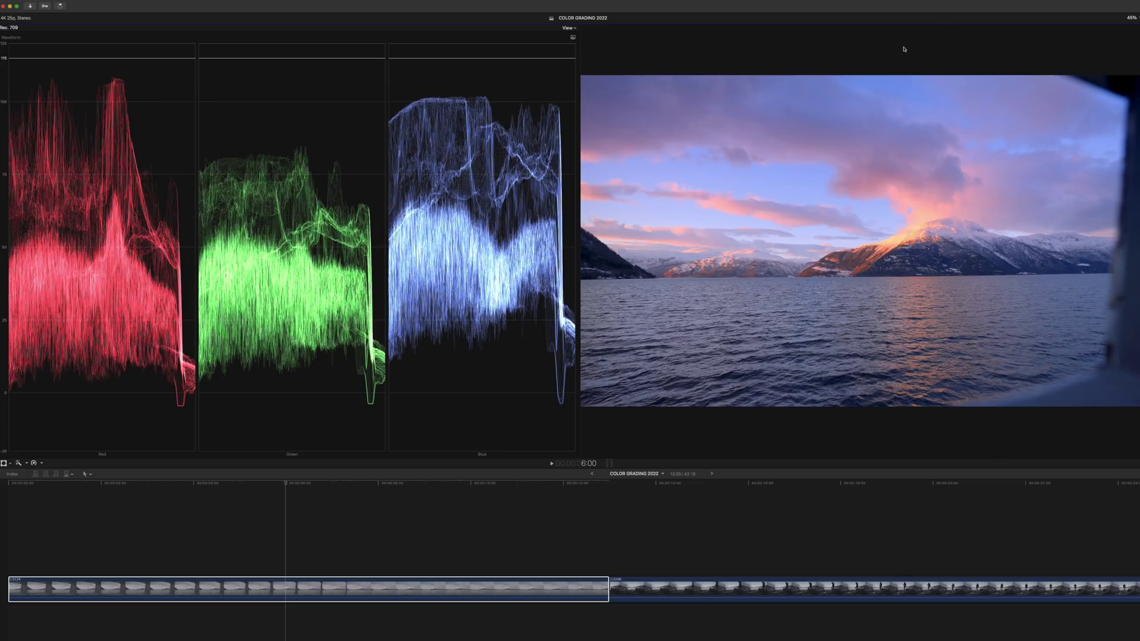
pyautogui.press('alt+super+b')
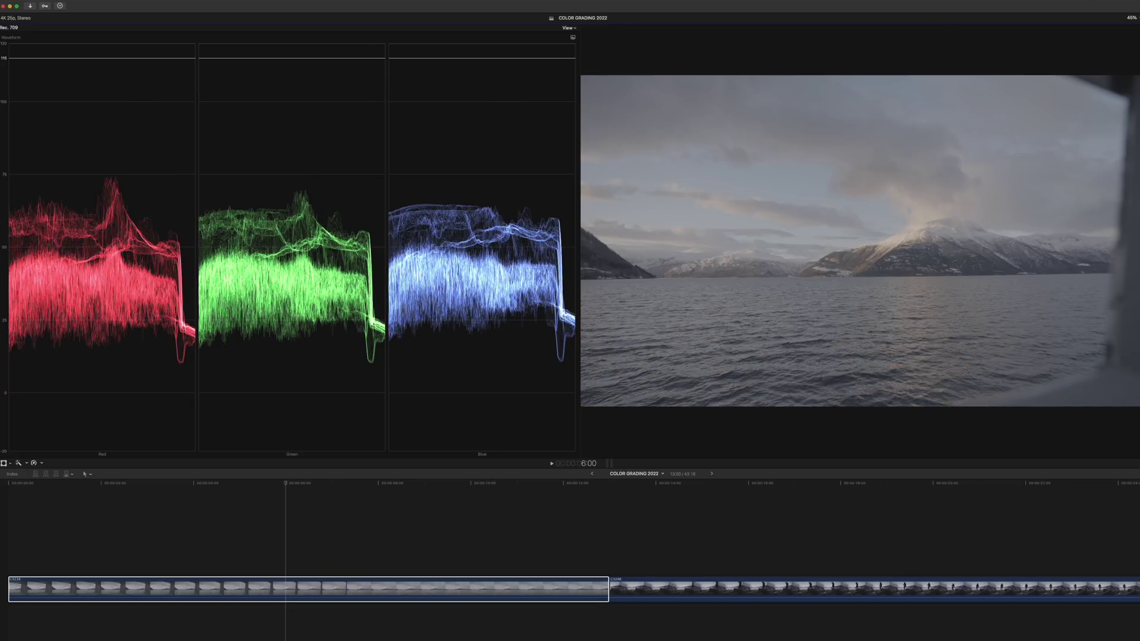
pyautogui.press('alt+super+b')
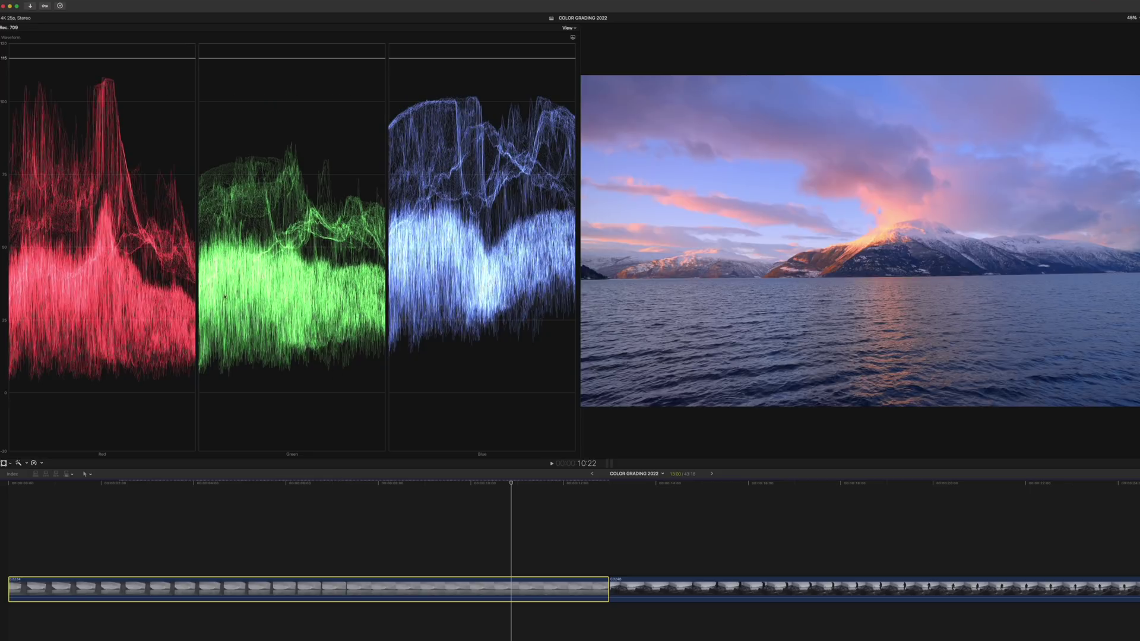
# - Examine the waveform's black and white limits and locate the viewer's Video Scopes option
pyautogui.click(10, 395)
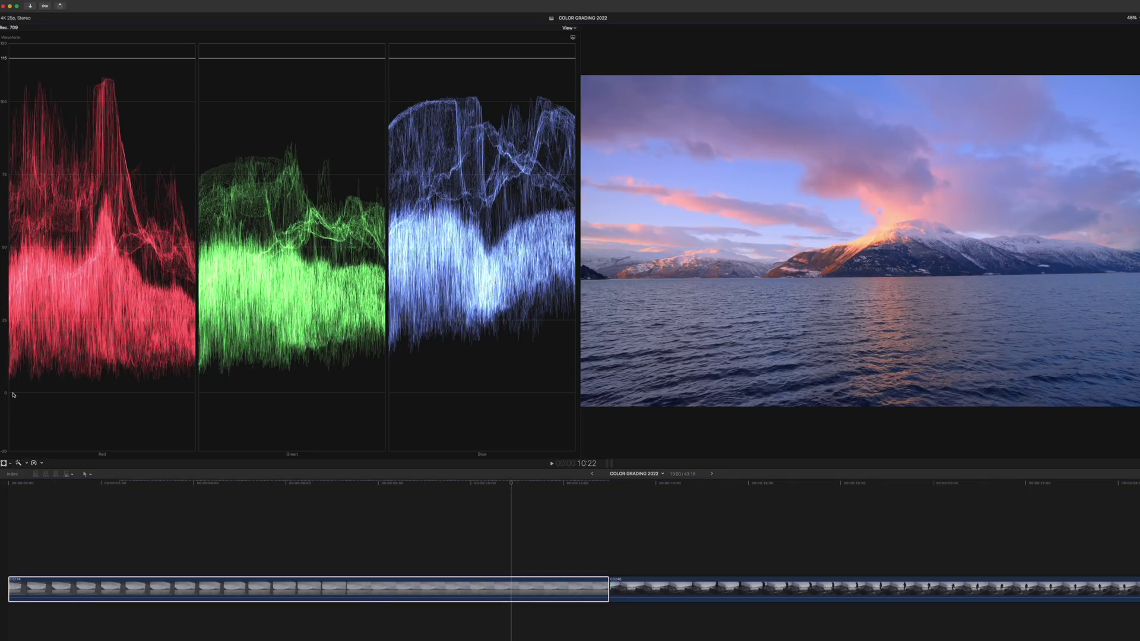
pyautogui.moveTo(176, 57); pyautogui.dragTo(167, 393)
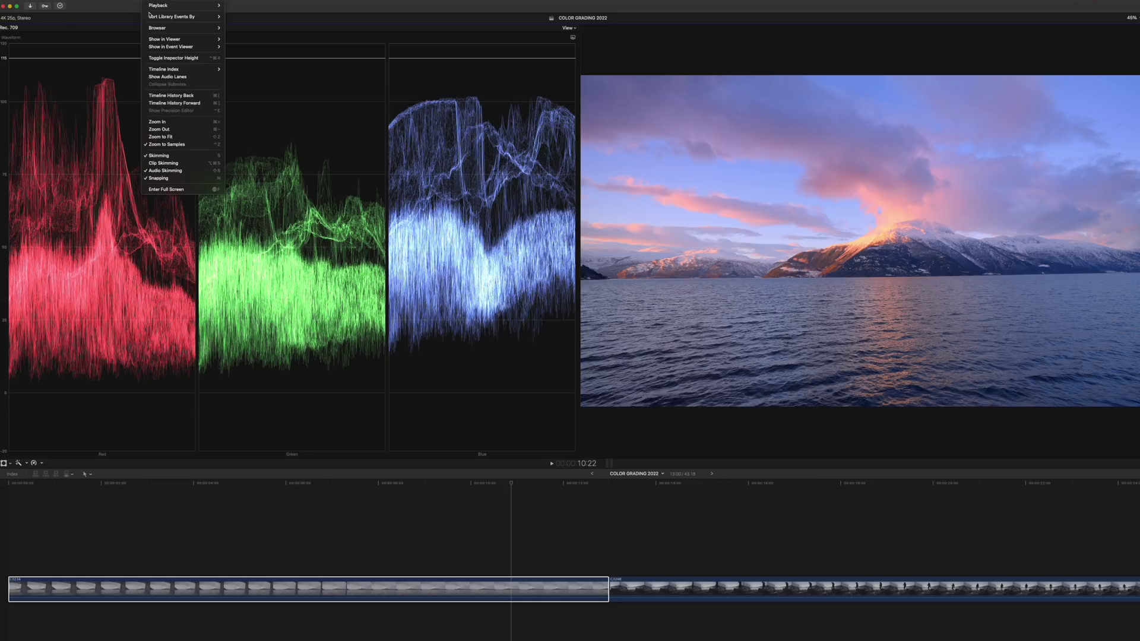
pyautogui.moveTo(193, 41)
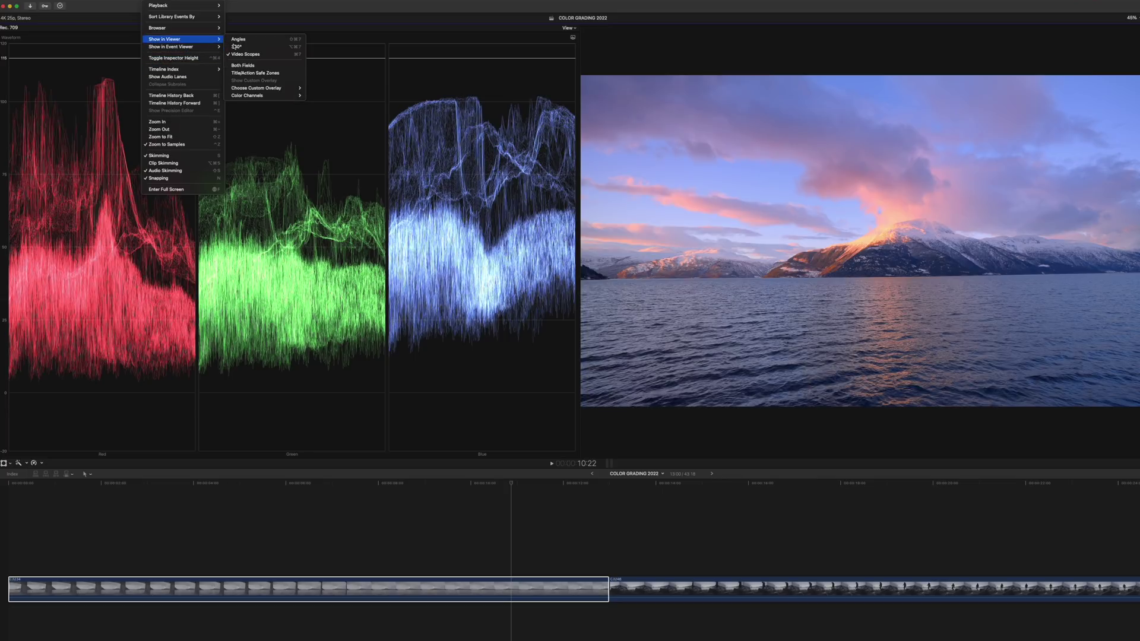
pyautogui.click(261, 54)
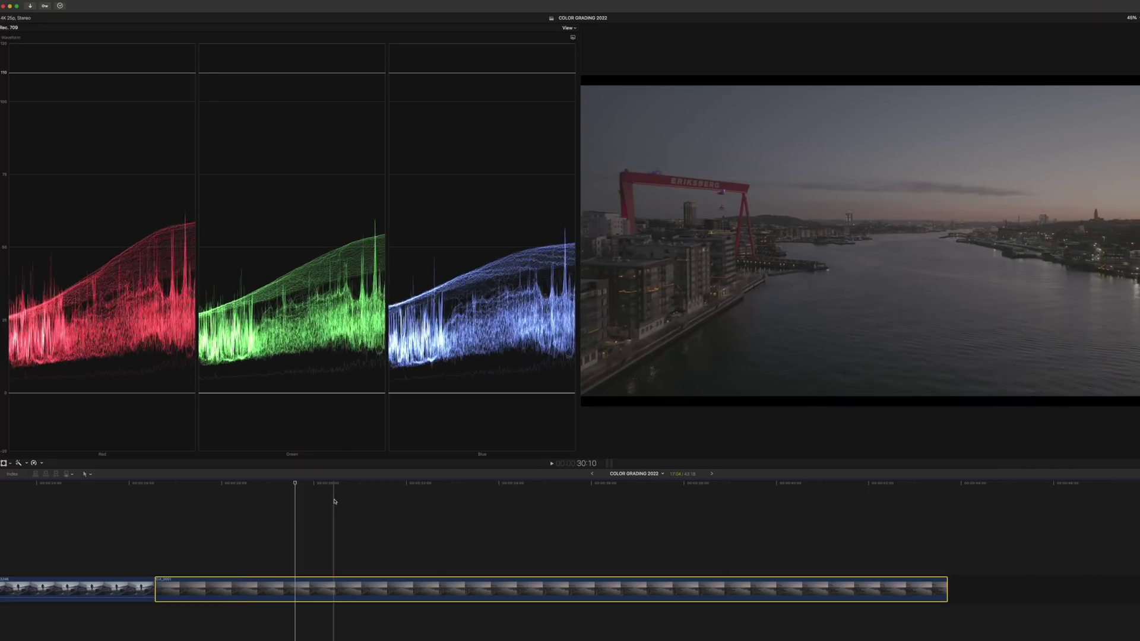
# - Go to about 32:04 in the harbour crane clip, open Color Finale for it and raise its first Color Wheels layer's lift slightly
pyautogui.click(416, 501)
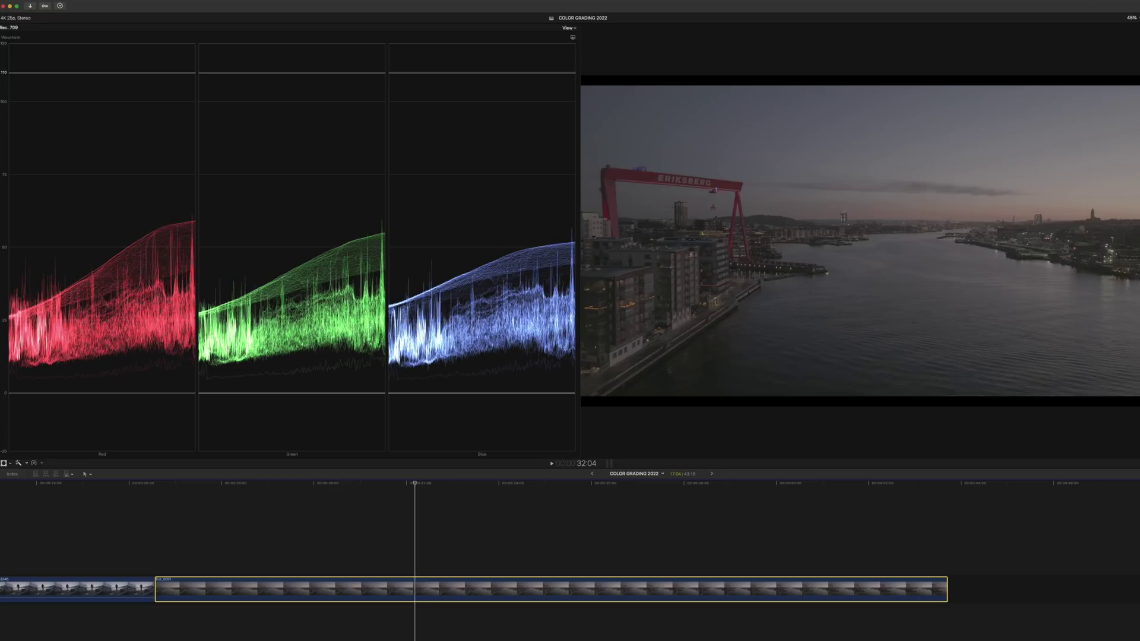
pyautogui.click(558, 588)
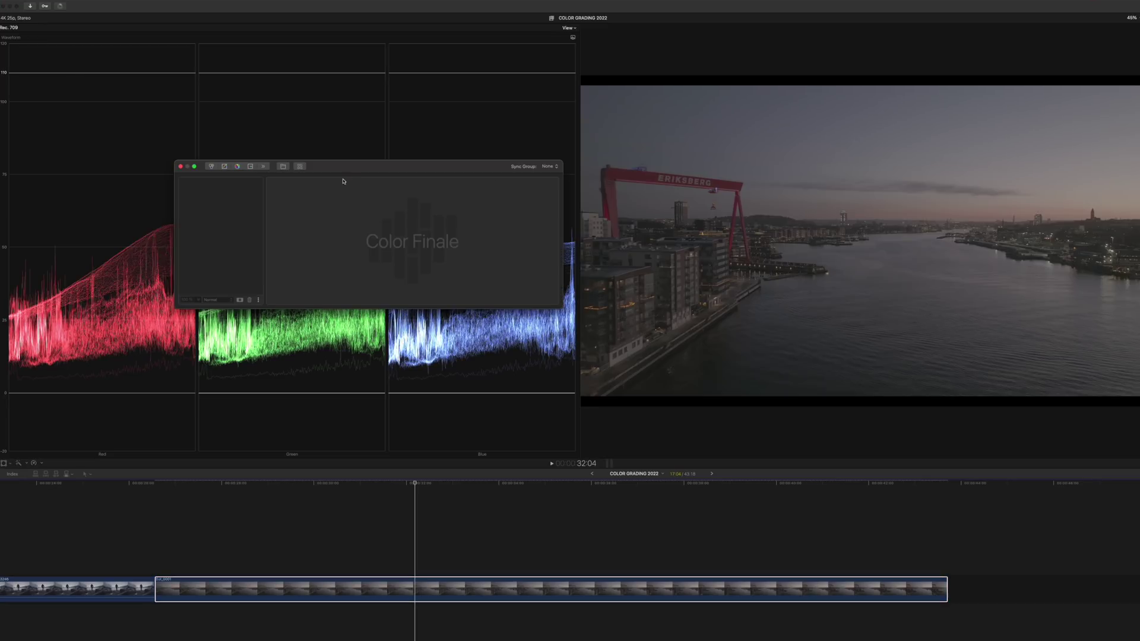
pyautogui.moveTo(350, 168); pyautogui.dragTo(235, 94)
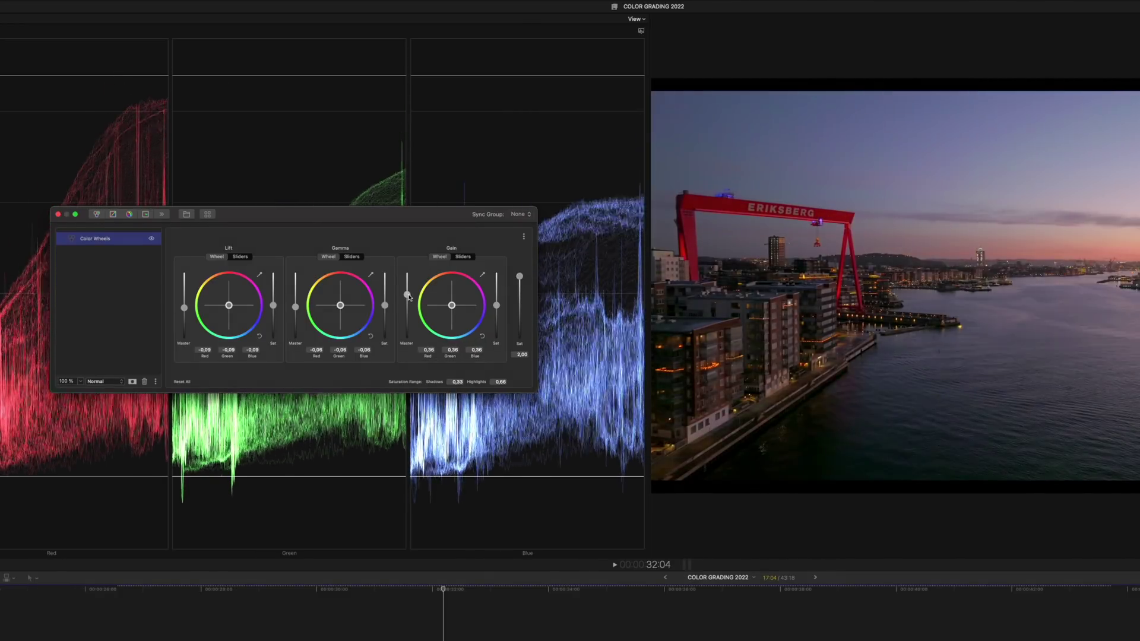
pyautogui.moveTo(184, 308); pyautogui.dragTo(184, 305)
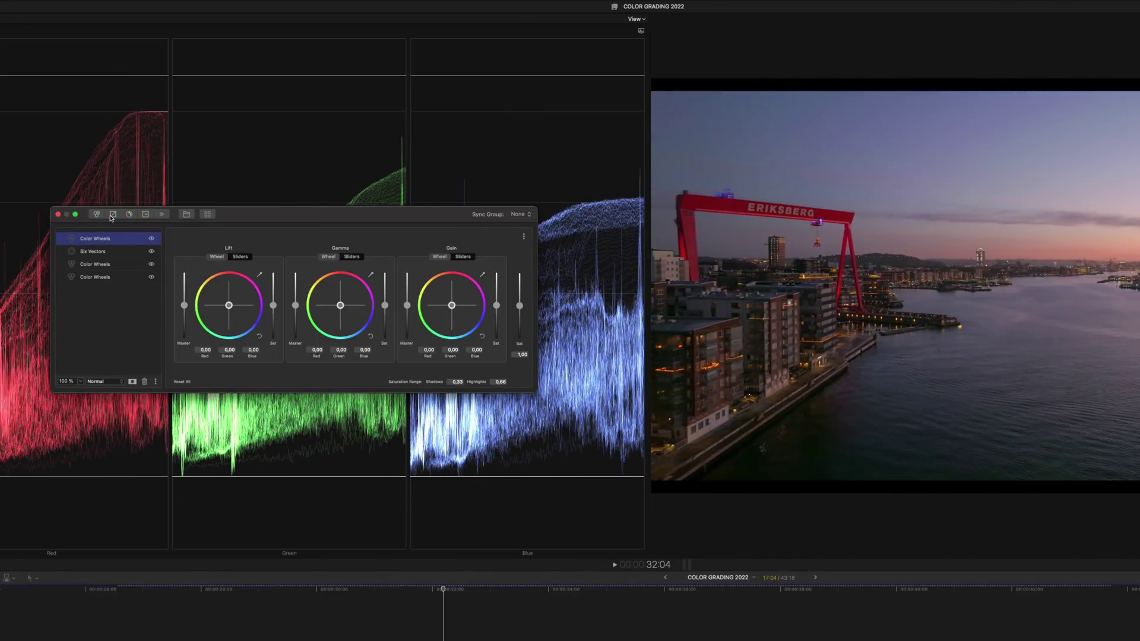
# - Mask the topmost Color Wheels layer with a wide ellipse covering the sky above the harbour
pyautogui.click(113, 214)
pyautogui.click(237, 239)
pyautogui.moveTo(1029, 166)
pyautogui.mouseDown()
pyautogui.moveTo(1047, 351)
pyautogui.moveTo(1045, 262)
pyautogui.mouseUp()
pyautogui.click(315, 271)
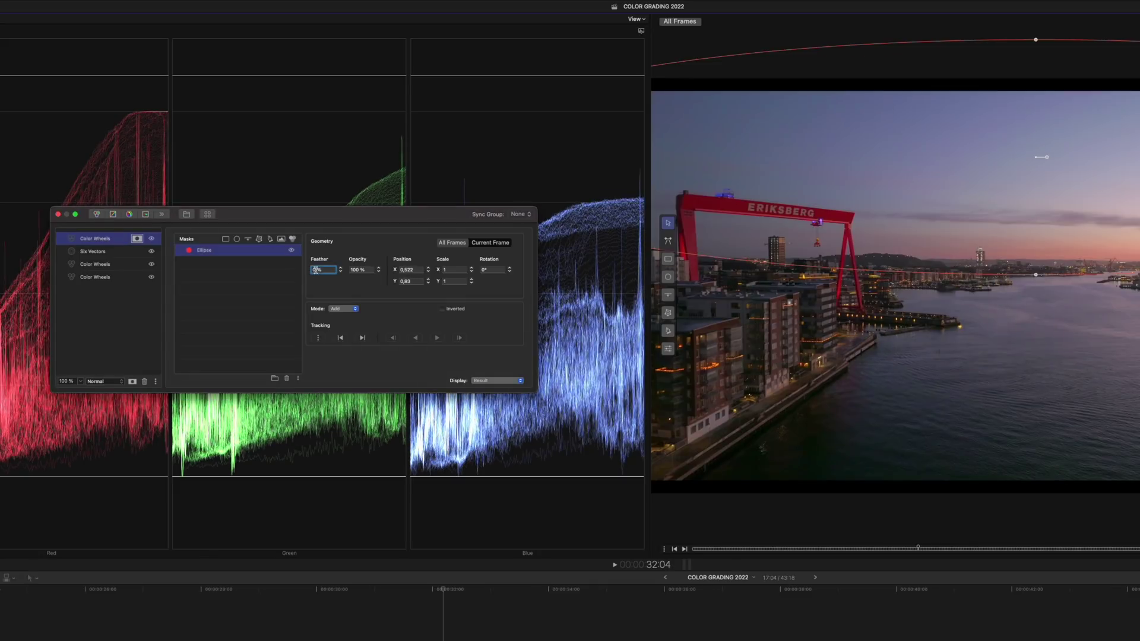
pyautogui.press('Escape')
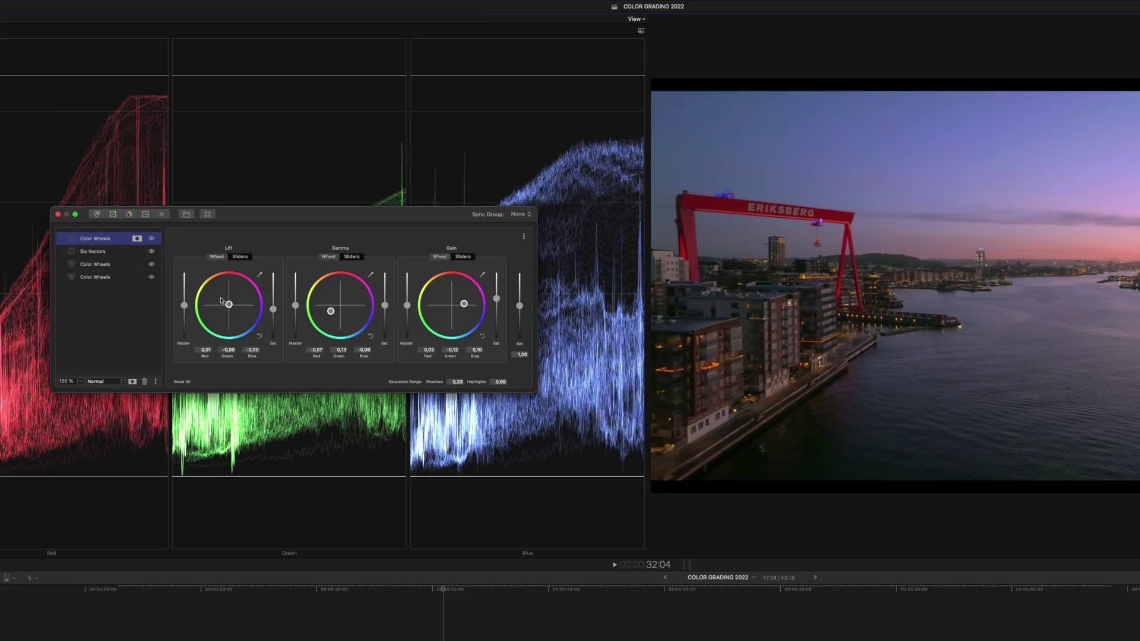
# - Add another masked Color Wheels layer on top, pushing its gamma towards blue and its gain towards cyan
pyautogui.click(97, 213)
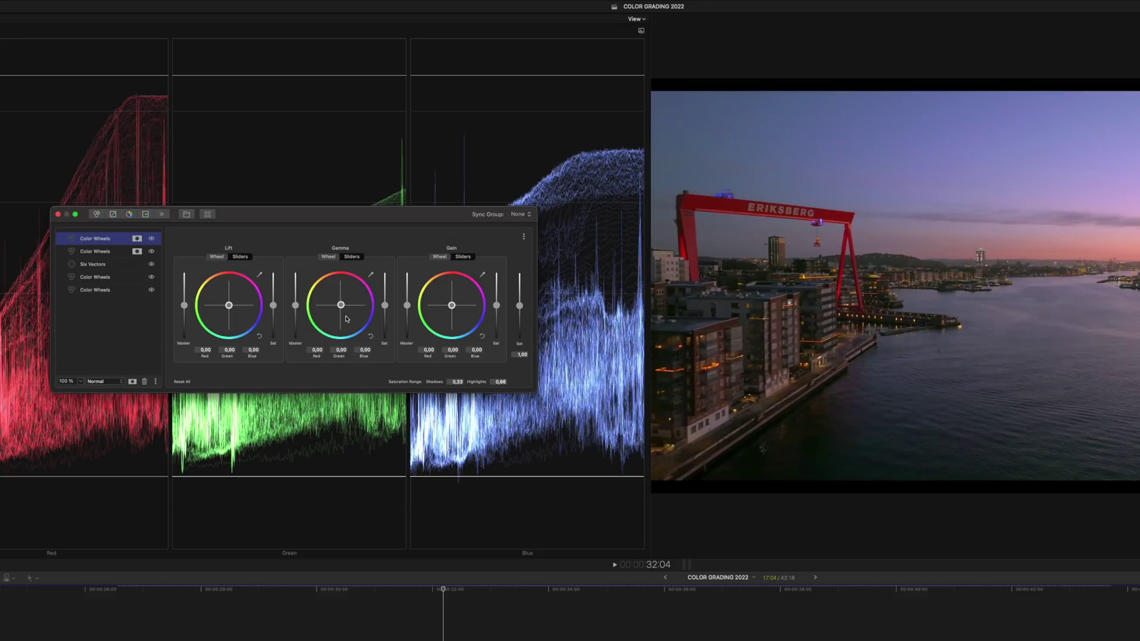
pyautogui.moveTo(452, 305); pyautogui.dragTo(451, 314)
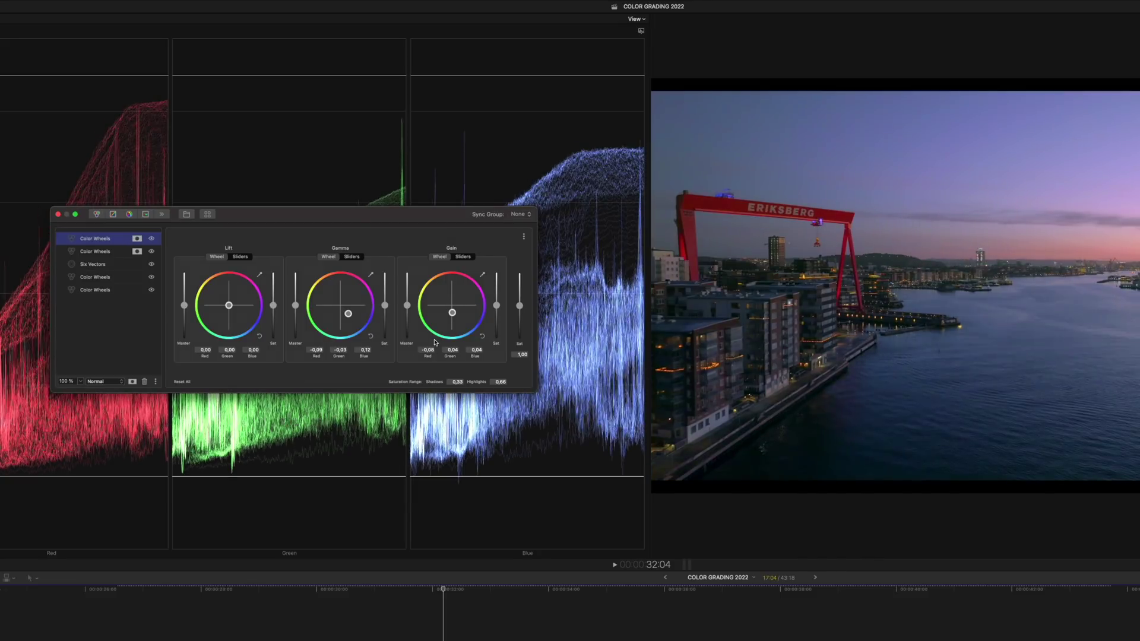